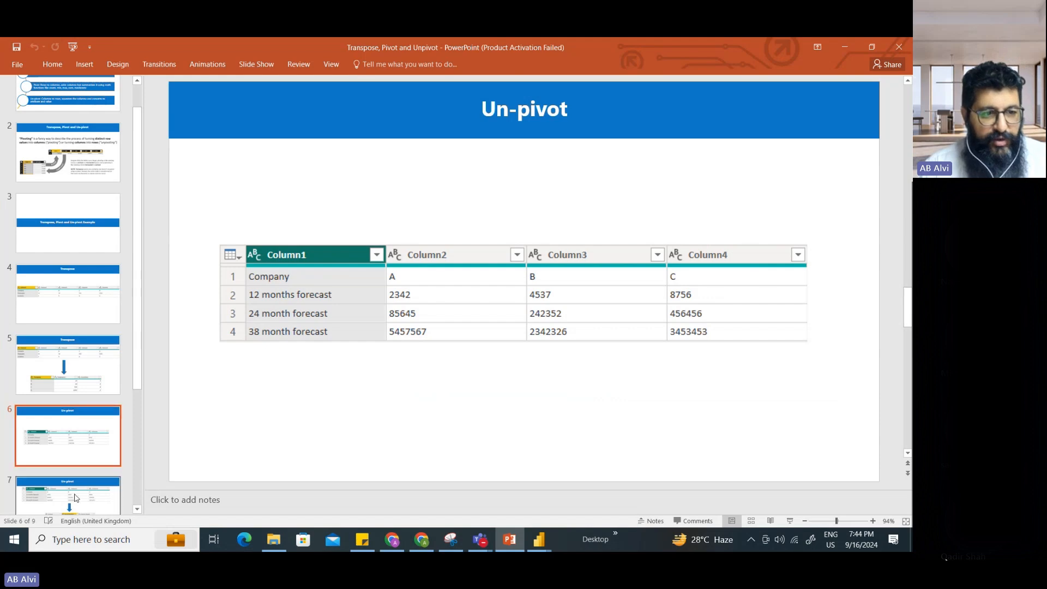
Show slide 7 with the un-pivot before-and-after tables, box company values A, B and C, and draw arrows from columns to rows
{"action": "left_click", "coordinate": [76, 497]}
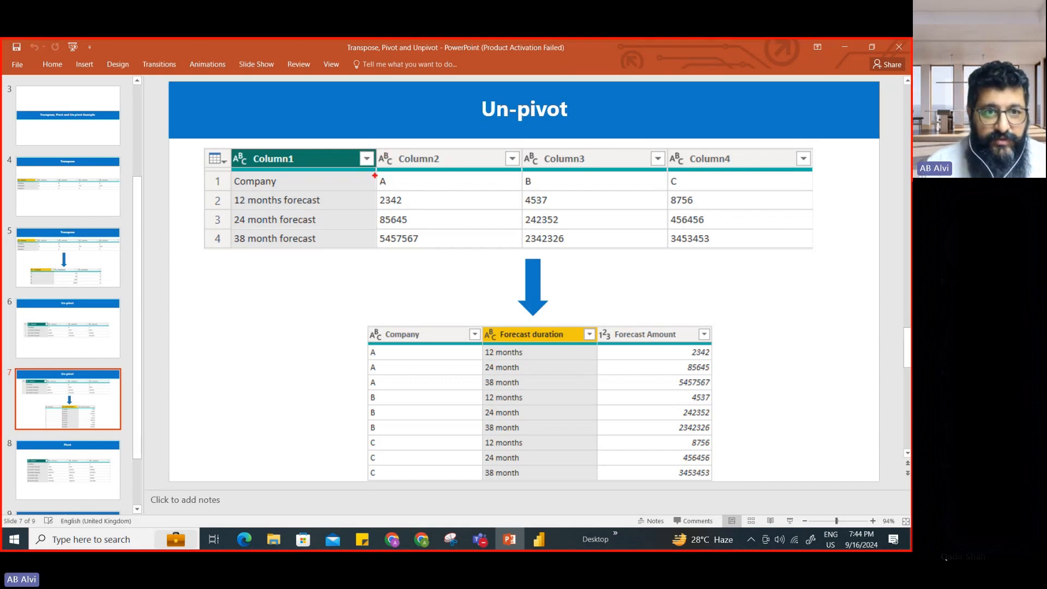
{"action": "mouse_move", "coordinate": [376, 168]}
{"action": "left_mouse_down"}
{"action": "mouse_move", "coordinate": [469, 190]}
{"action": "mouse_move", "coordinate": [714, 195]}
{"action": "left_mouse_up"}
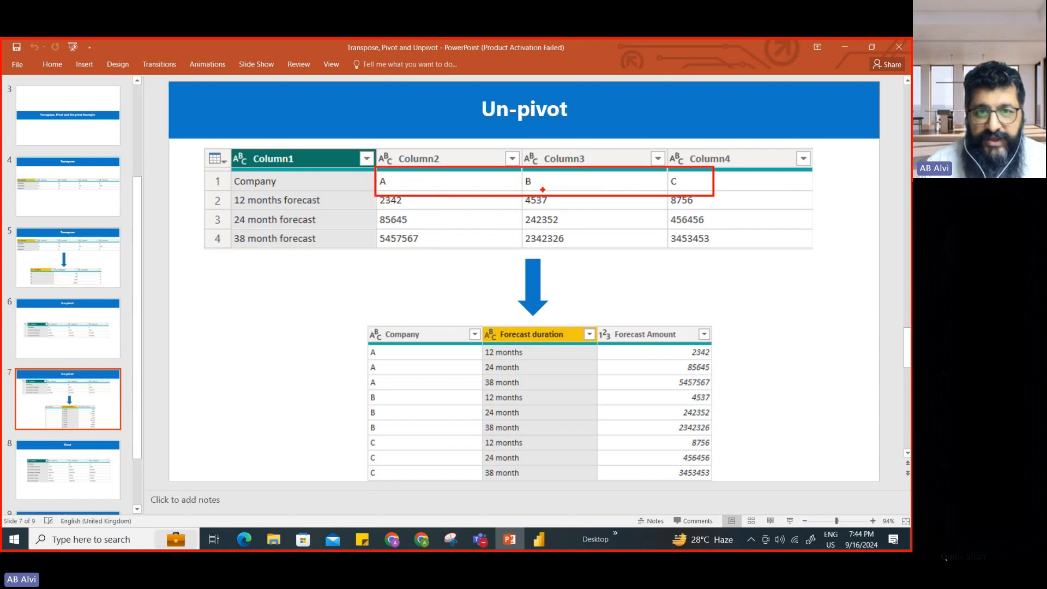
{"action": "mouse_move", "coordinate": [497, 188]}
{"action": "left_mouse_down"}
{"action": "mouse_move", "coordinate": [437, 256]}
{"action": "mouse_move", "coordinate": [299, 296]}
{"action": "mouse_move", "coordinate": [322, 280]}
{"action": "mouse_move", "coordinate": [301, 294]}
{"action": "mouse_move", "coordinate": [349, 314]}
{"action": "left_mouse_up"}
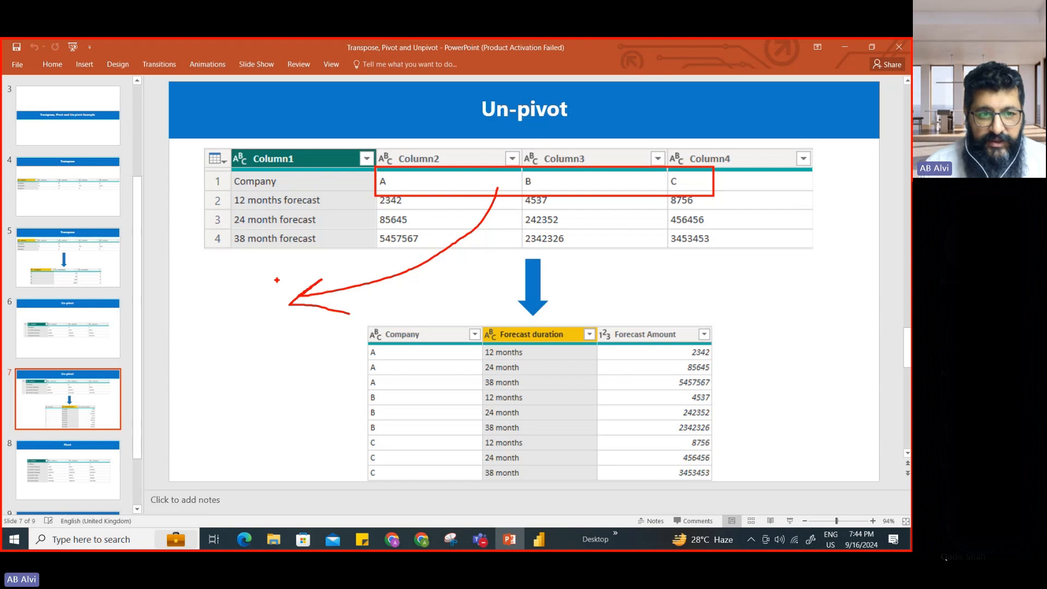
{"action": "mouse_move", "coordinate": [268, 266]}
{"action": "left_mouse_down"}
{"action": "mouse_move", "coordinate": [269, 363]}
{"action": "mouse_move", "coordinate": [260, 342]}
{"action": "mouse_move", "coordinate": [301, 345]}
{"action": "left_mouse_up"}
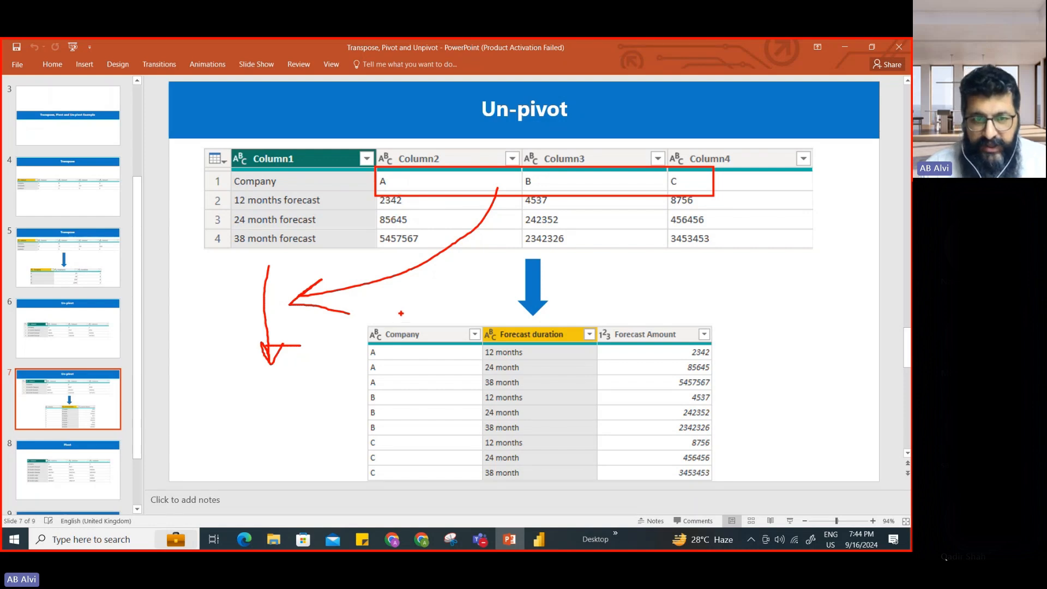
Tick the Company, Forecast duration and Forecast Amount headers, draw lines down the duration and amount columns, and clear the annotations
{"action": "left_click_drag", "start_coordinate": [402, 313], "coordinate": [433, 295]}
{"action": "mouse_move", "coordinate": [502, 315]}
{"action": "left_mouse_down"}
{"action": "mouse_move", "coordinate": [518, 317]}
{"action": "mouse_move", "coordinate": [533, 293]}
{"action": "left_mouse_up"}
{"action": "left_click_drag", "start_coordinate": [645, 311], "coordinate": [696, 283]}
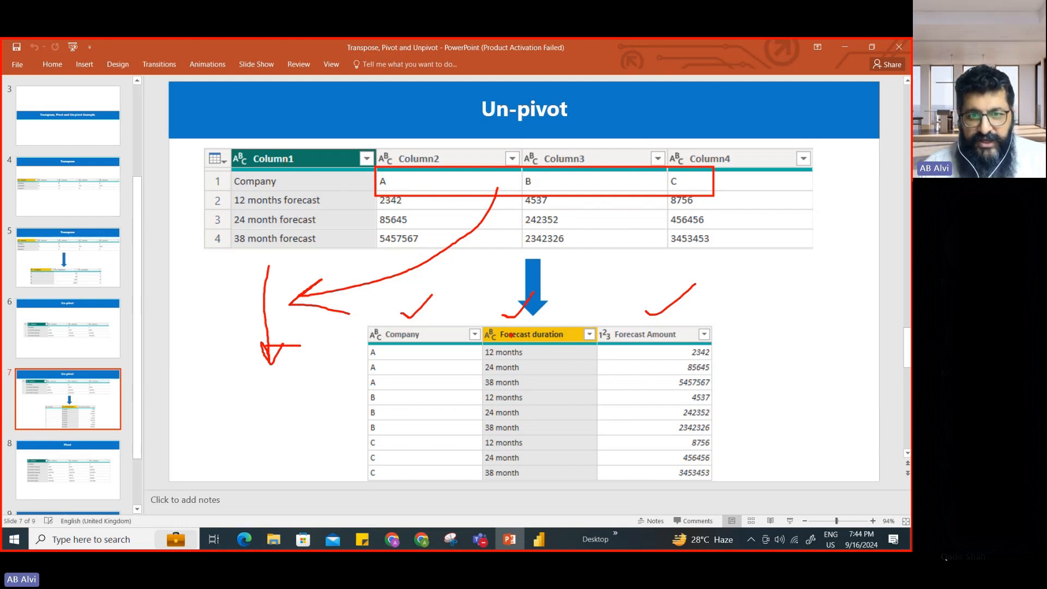
{"action": "left_click_drag", "start_coordinate": [529, 338], "coordinate": [539, 422]}
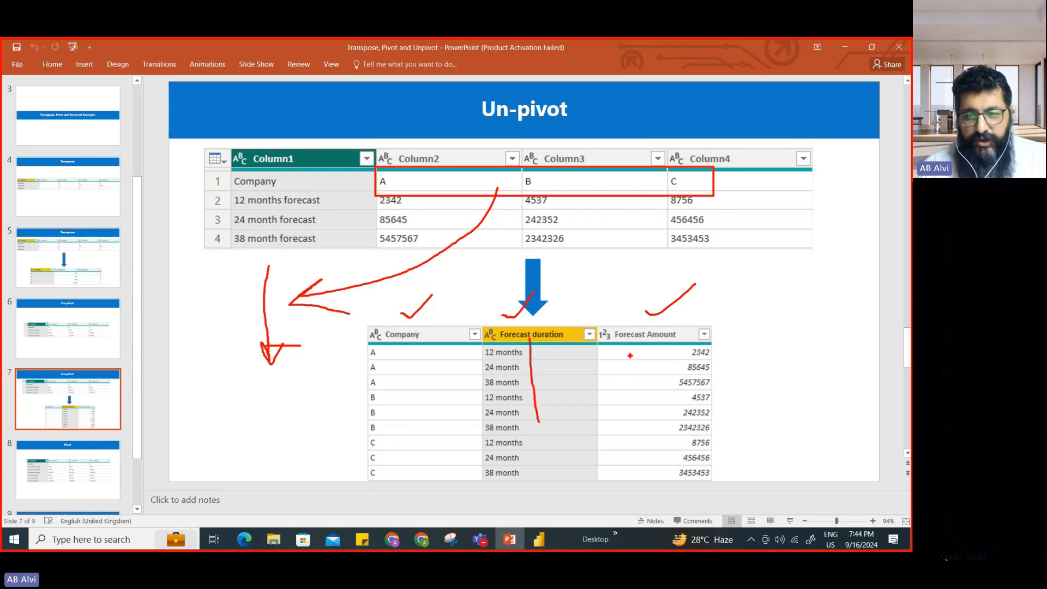
{"action": "left_click_drag", "start_coordinate": [630, 350], "coordinate": [631, 435]}
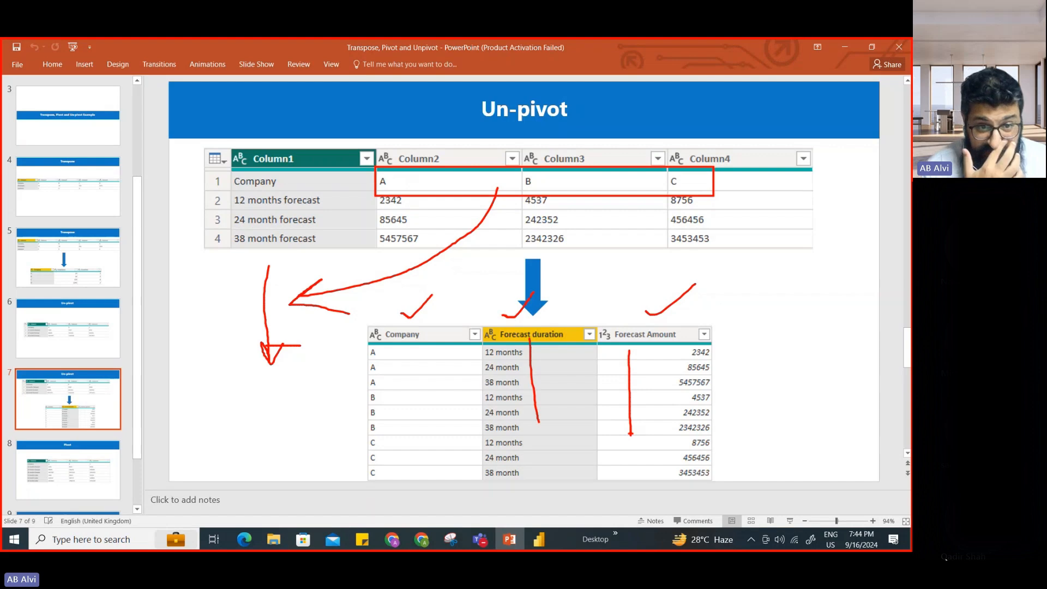
{"action": "key", "text": "Escape"}
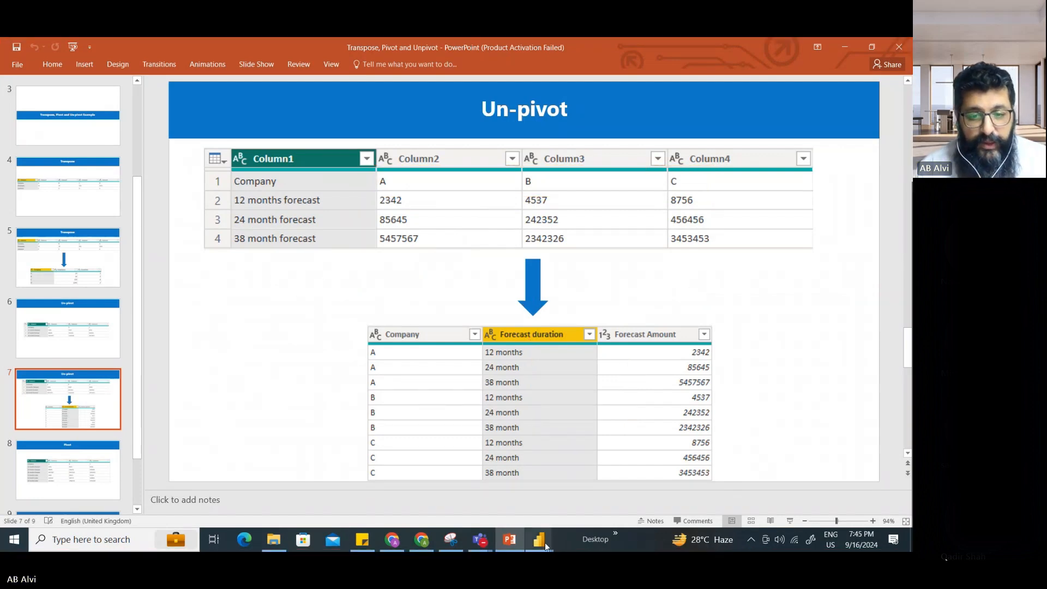
Switch to the Power Query Editor, open the Unpivot query, and point out the Unpivot Columns command and its options
{"action": "left_click", "coordinate": [539, 539]}
{"action": "left_click", "coordinate": [471, 483]}
{"action": "left_click", "coordinate": [33, 165]}
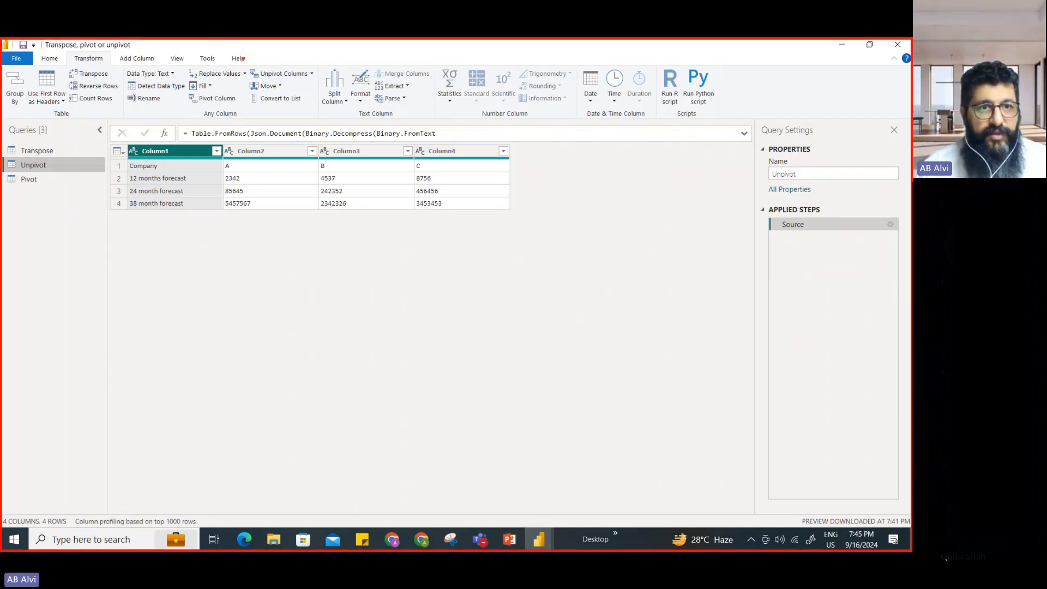
{"action": "left_click_drag", "start_coordinate": [243, 57], "coordinate": [322, 90]}
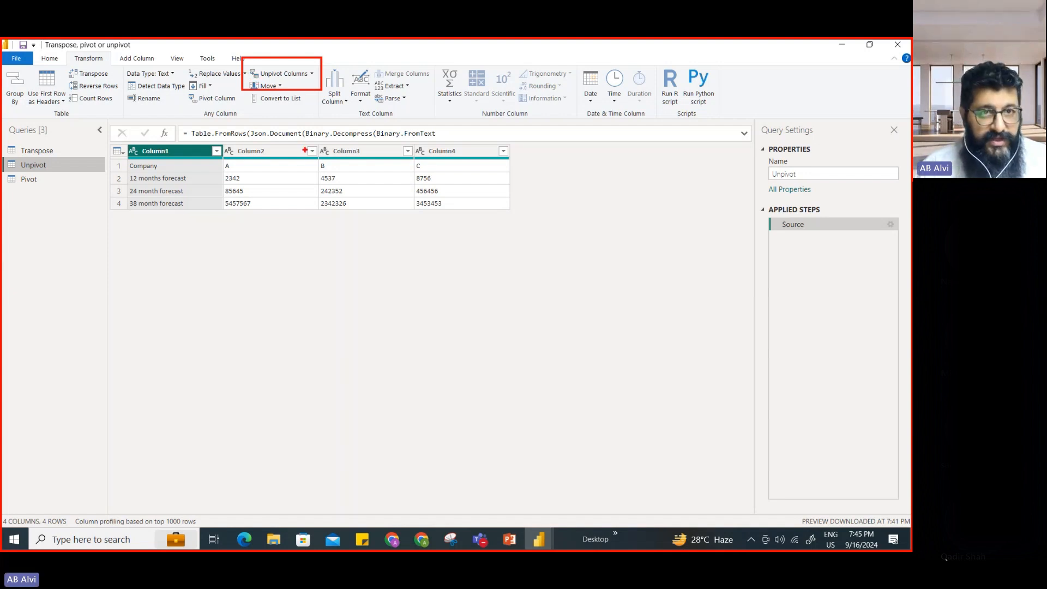
{"action": "left_click", "coordinate": [312, 73]}
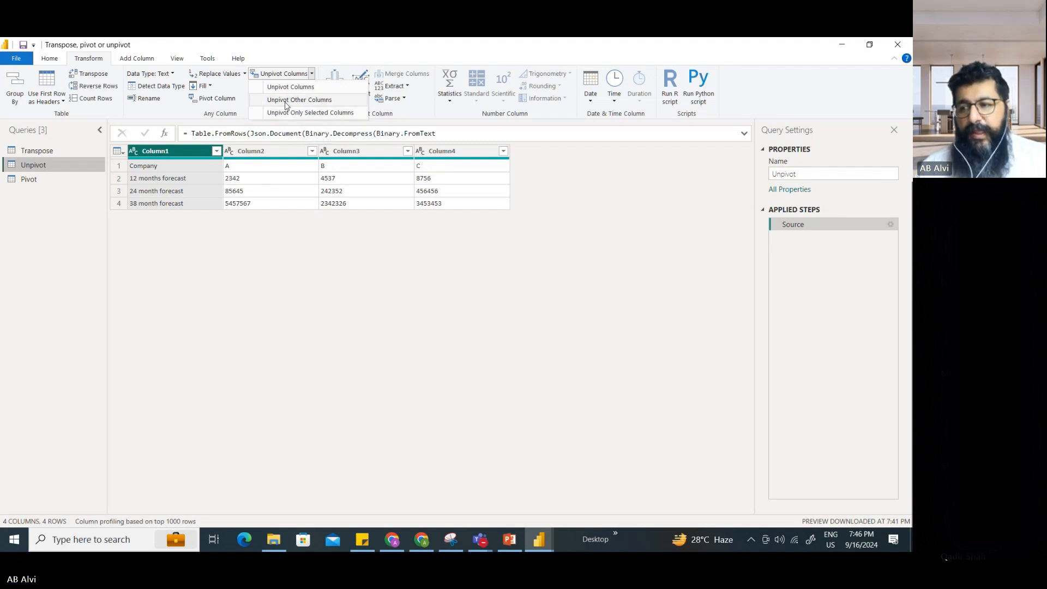
{"action": "left_click", "coordinate": [265, 282]}
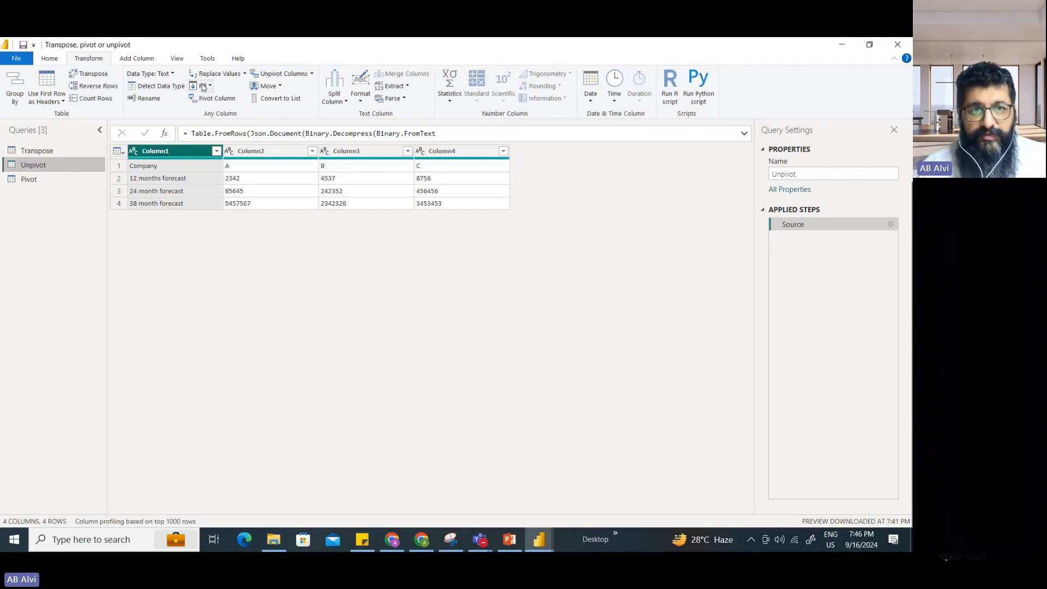
Try Unpivot Other Columns with Column1 kept fixed, and remove the resulting applied step
{"action": "left_click", "coordinate": [292, 75]}
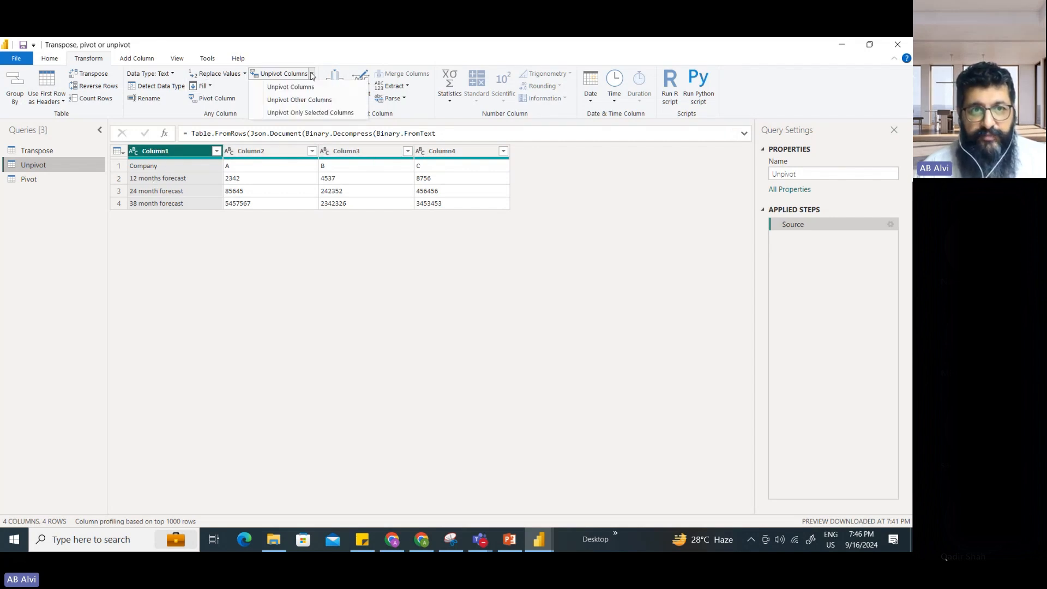
{"action": "left_click", "coordinate": [295, 102]}
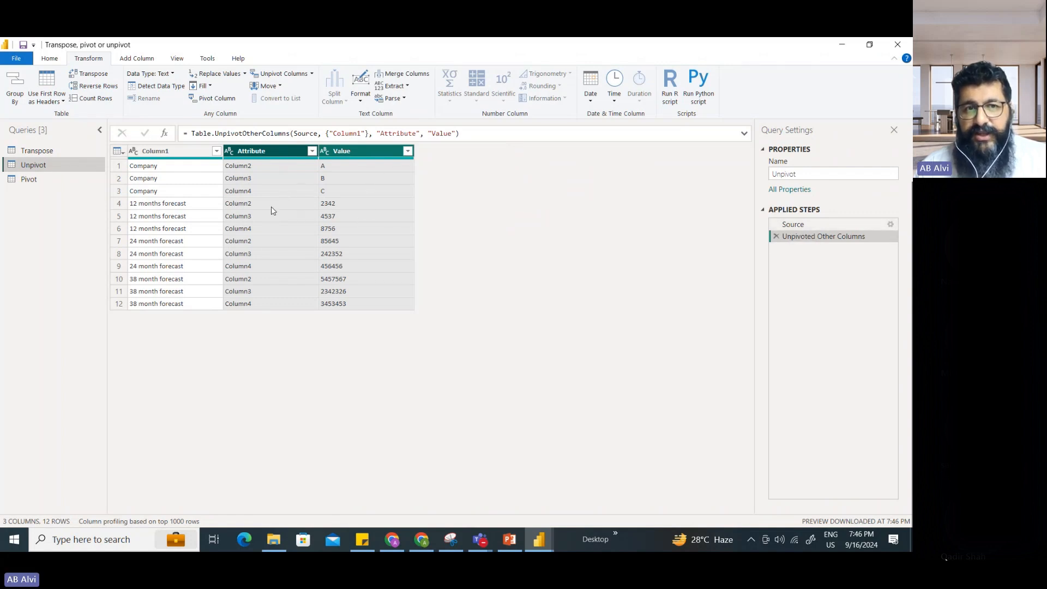
{"action": "left_click", "coordinate": [777, 236]}
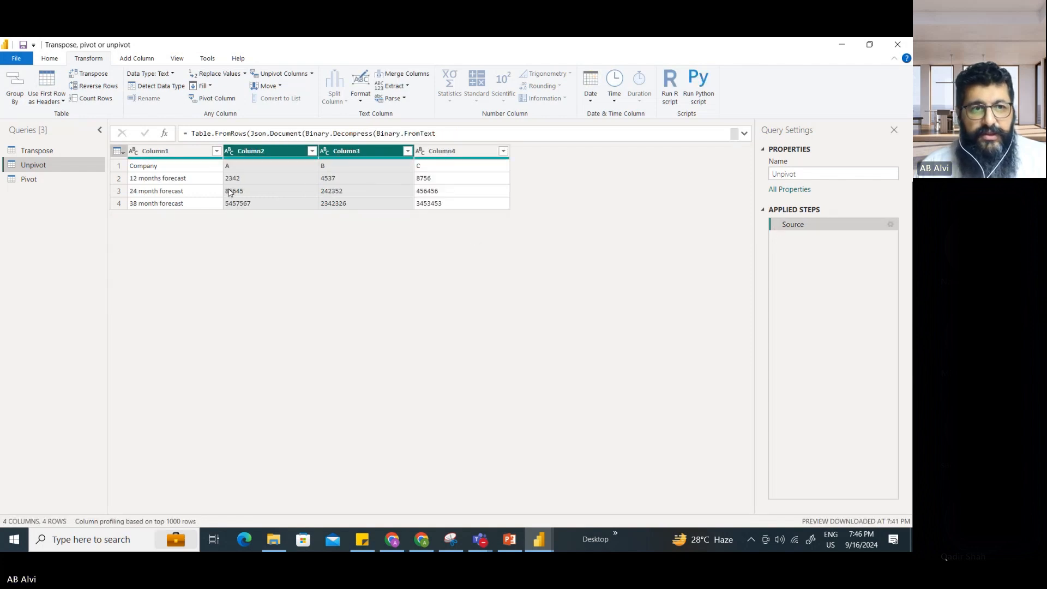
Try Unpivot Columns on Column1 alone, and remove the applied steps after Source
{"action": "left_click", "coordinate": [154, 153]}
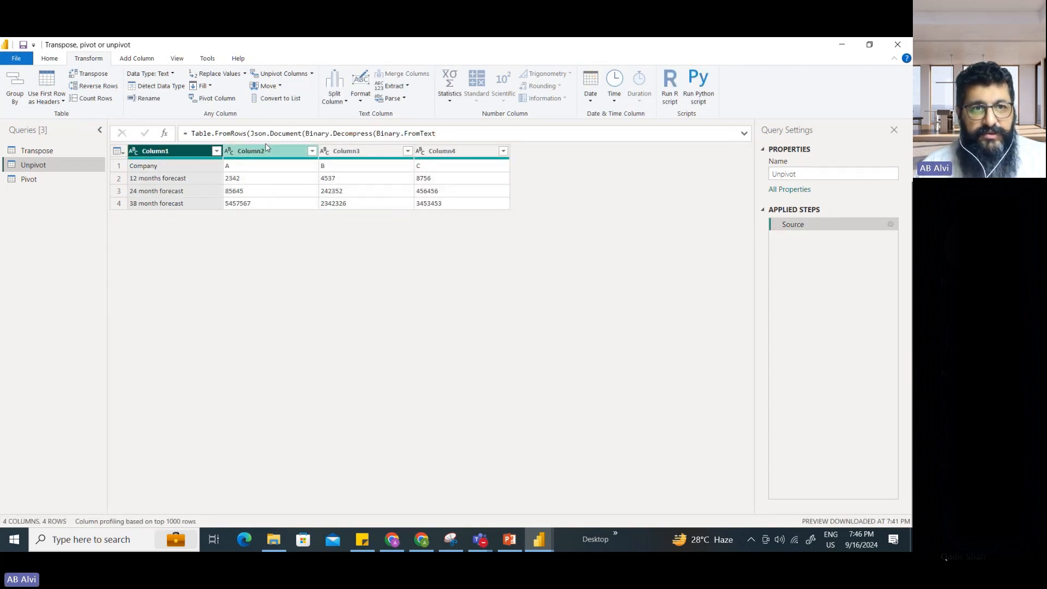
{"action": "left_click", "coordinate": [311, 73]}
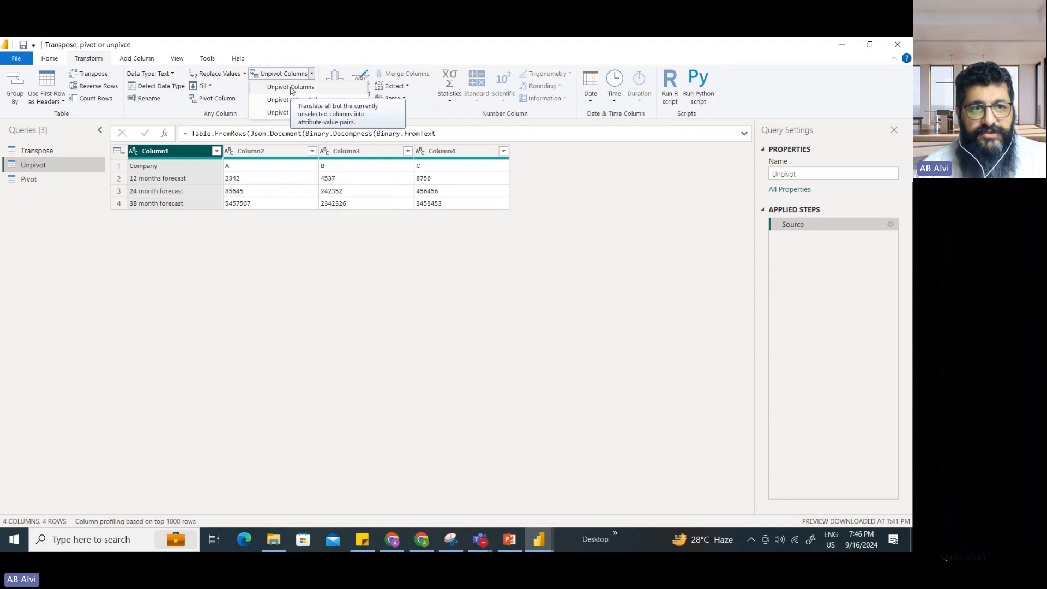
{"action": "left_click", "coordinate": [291, 89]}
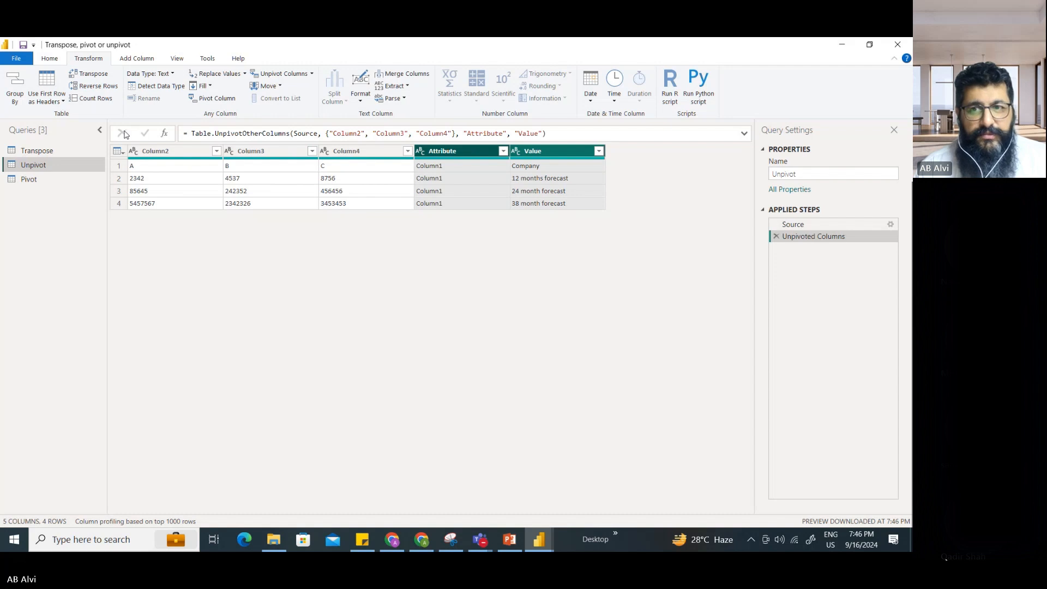
{"action": "left_click", "coordinate": [776, 237]}
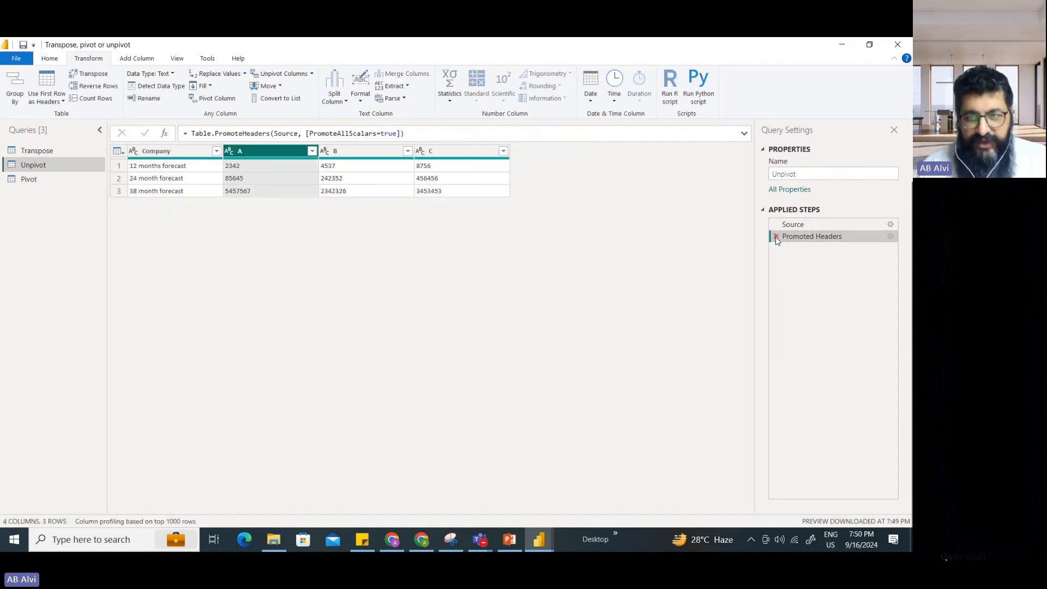
{"action": "left_click", "coordinate": [776, 237]}
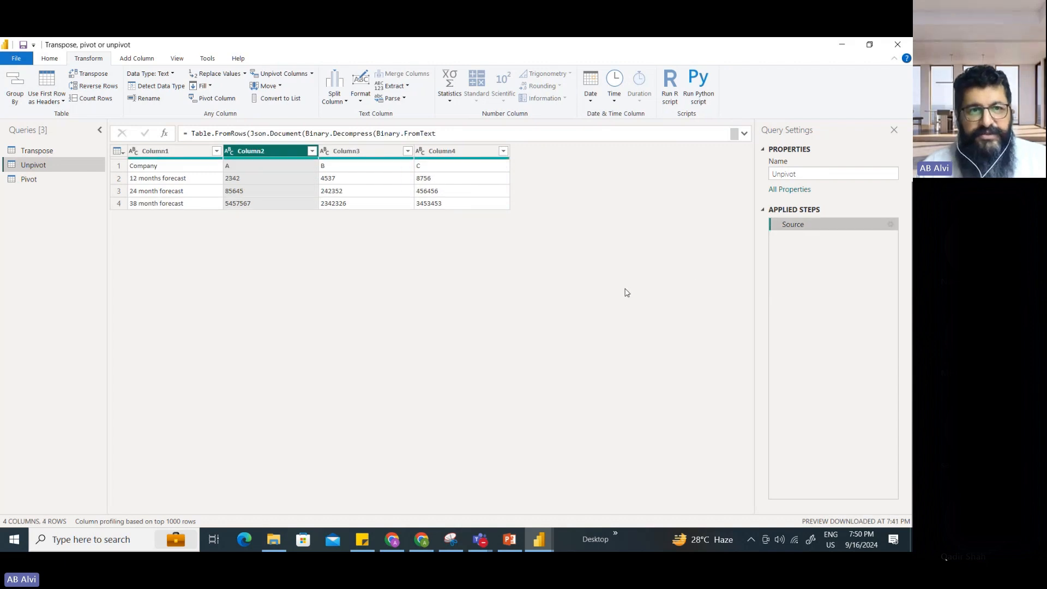
Transpose the source table and promote its first row to column headers
{"action": "left_click", "coordinate": [159, 150]}
{"action": "left_click", "coordinate": [90, 74]}
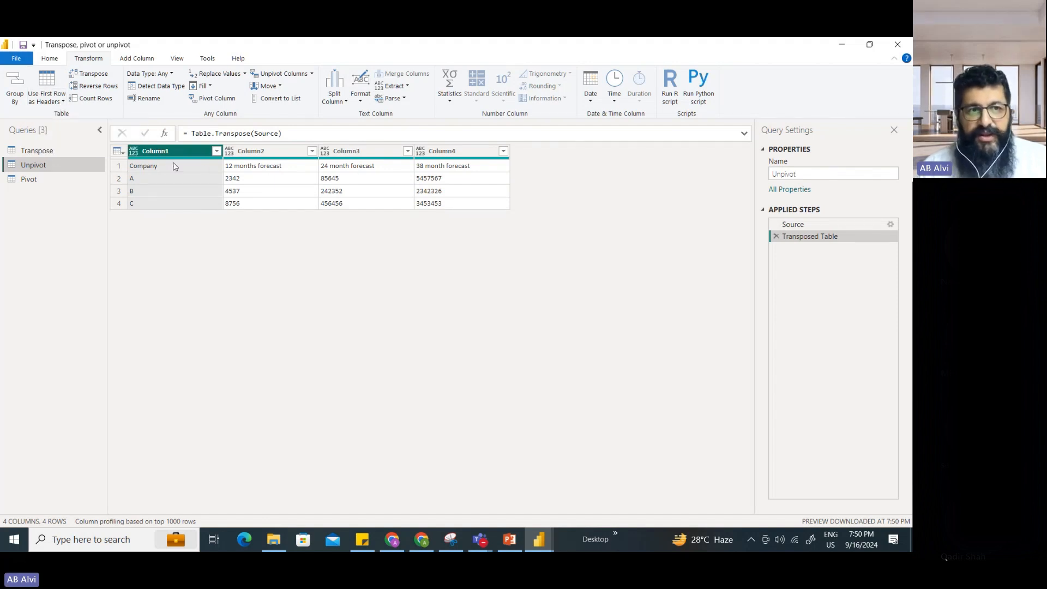
{"action": "left_click", "coordinate": [63, 102]}
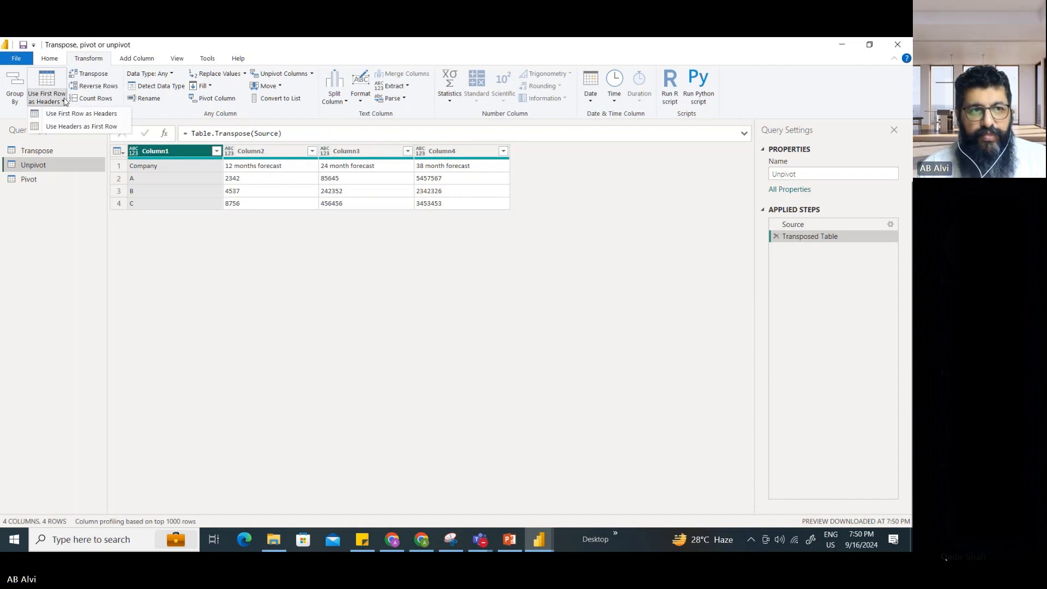
{"action": "left_click", "coordinate": [79, 114]}
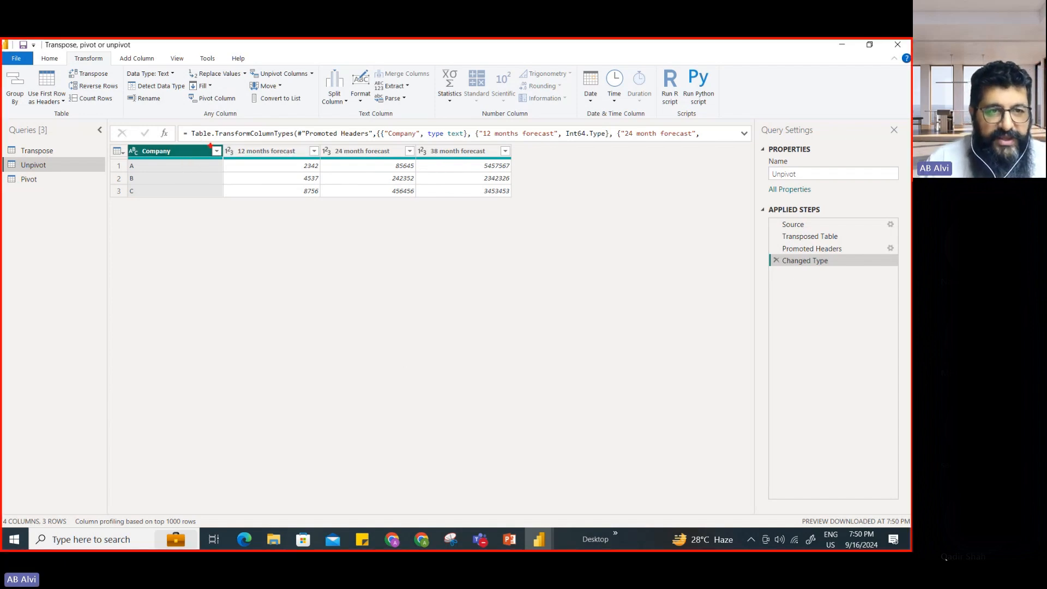
Box the three forecast columns, mark their values with an arrow and circles, and clear the annotations
{"action": "mouse_move", "coordinate": [223, 137]}
{"action": "left_mouse_down"}
{"action": "mouse_move", "coordinate": [426, 216]}
{"action": "mouse_move", "coordinate": [525, 217]}
{"action": "left_mouse_up"}
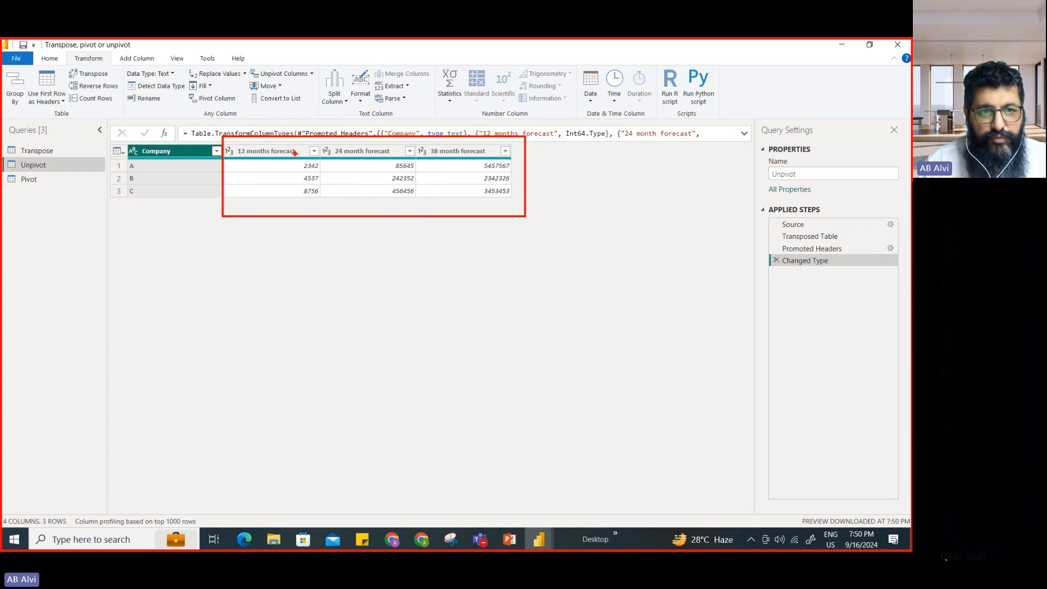
{"action": "mouse_move", "coordinate": [237, 167]}
{"action": "left_mouse_down"}
{"action": "mouse_move", "coordinate": [240, 239]}
{"action": "mouse_move", "coordinate": [250, 232]}
{"action": "left_mouse_up"}
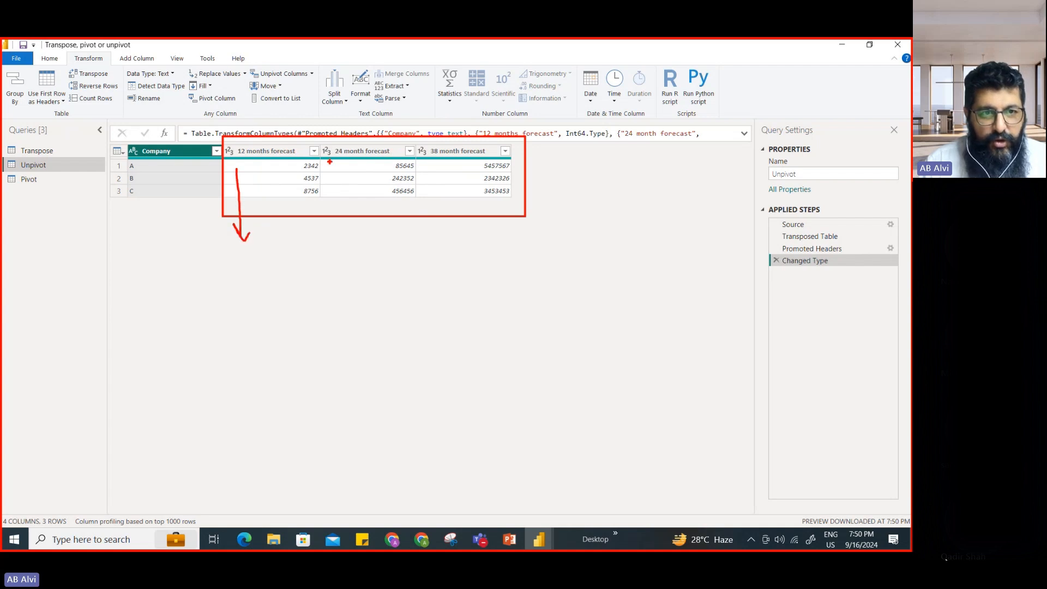
{"action": "mouse_move", "coordinate": [329, 161]}
{"action": "left_mouse_down"}
{"action": "mouse_move", "coordinate": [294, 169]}
{"action": "mouse_move", "coordinate": [344, 203]}
{"action": "mouse_move", "coordinate": [327, 161]}
{"action": "left_mouse_up"}
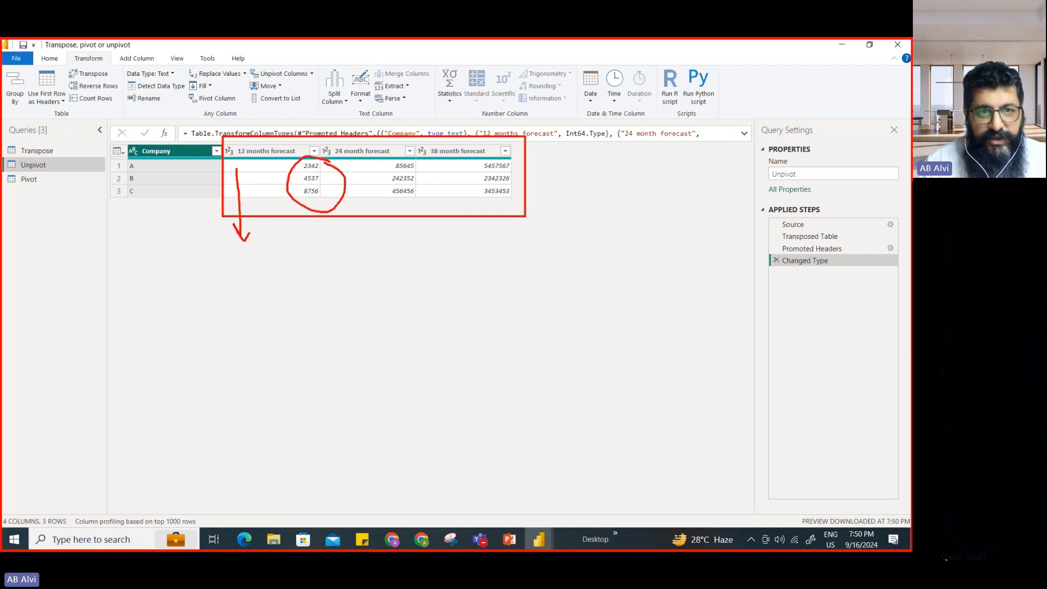
{"action": "mouse_move", "coordinate": [414, 158]}
{"action": "left_mouse_down"}
{"action": "mouse_move", "coordinate": [370, 184]}
{"action": "mouse_move", "coordinate": [430, 161]}
{"action": "mouse_move", "coordinate": [421, 154]}
{"action": "left_mouse_up"}
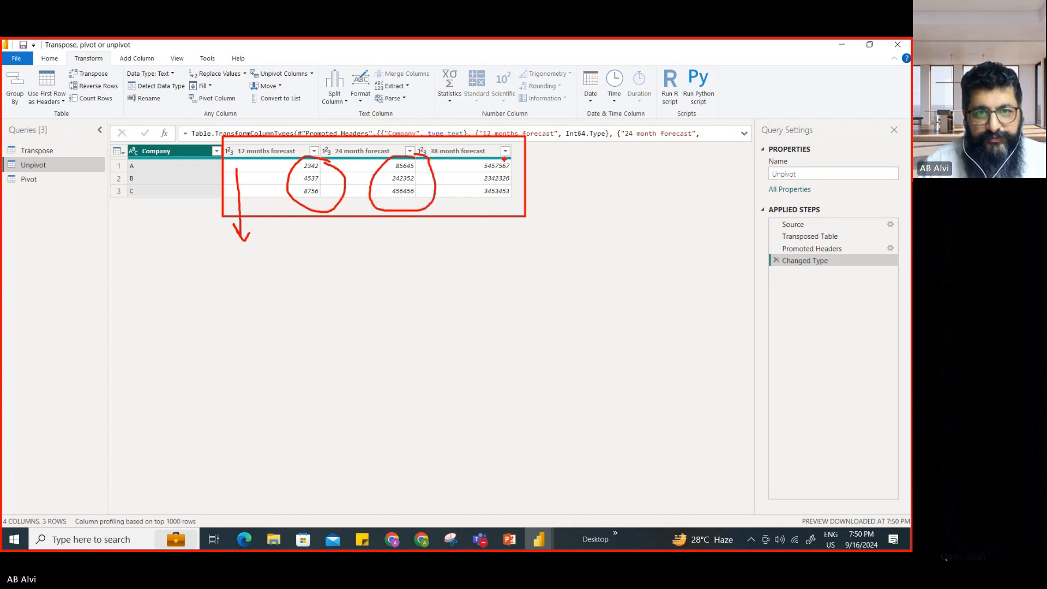
{"action": "mouse_move", "coordinate": [509, 155]}
{"action": "left_mouse_down"}
{"action": "mouse_move", "coordinate": [465, 167]}
{"action": "mouse_move", "coordinate": [497, 218]}
{"action": "mouse_move", "coordinate": [522, 156]}
{"action": "left_mouse_up"}
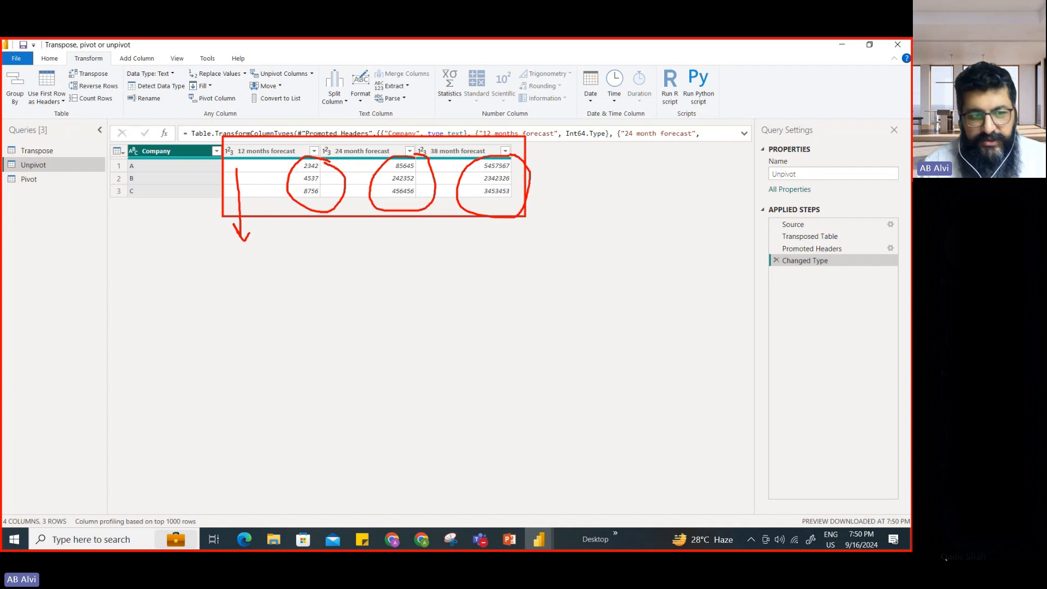
{"action": "key", "text": "Escape"}
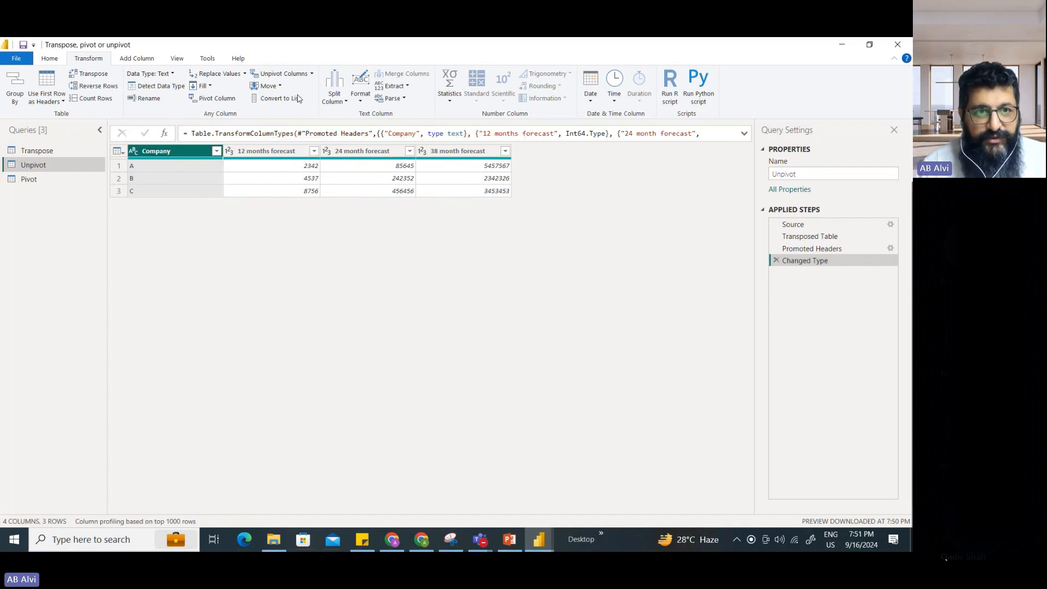
Unpivot all columns other than Company into attribute and value columns
{"action": "left_click", "coordinate": [312, 73]}
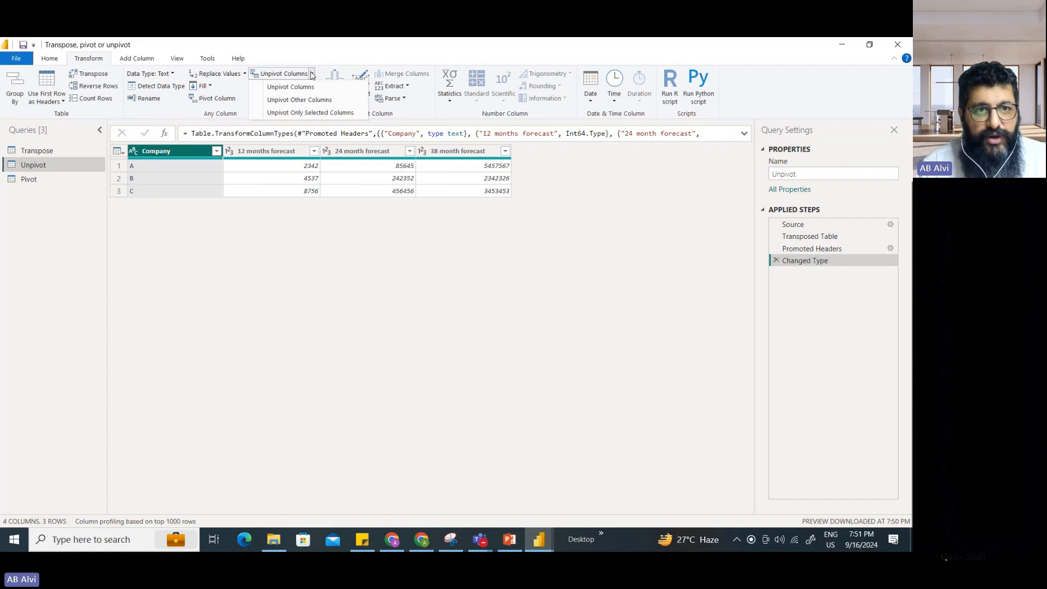
{"action": "left_click", "coordinate": [306, 100]}
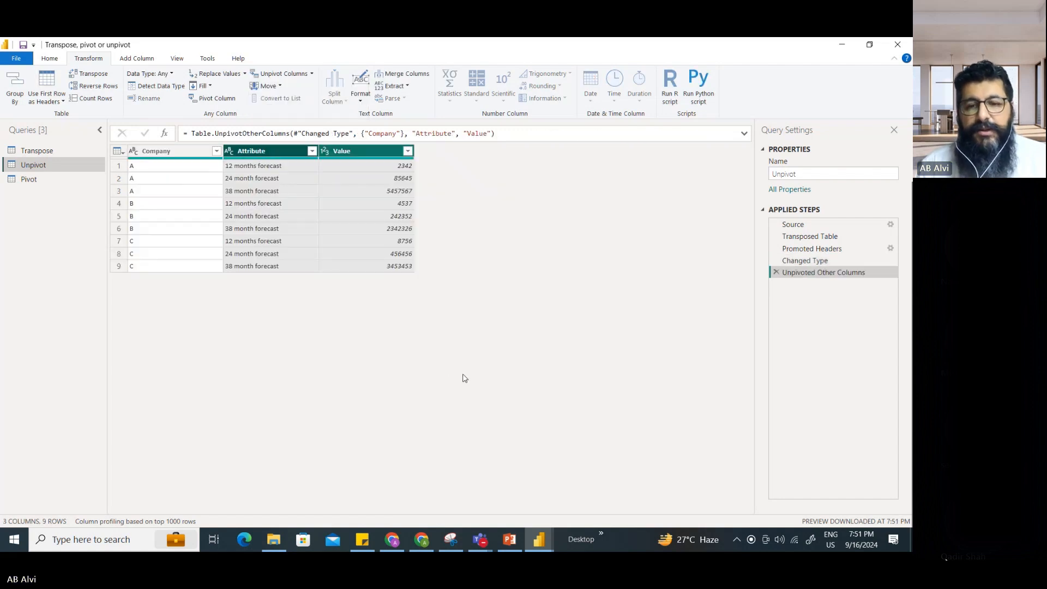
Switch to PowerPoint, show the Transpose, Pivot and Un-pivot slide, and mark the unpivot arrow, the year columns and the Unit Sales column
{"action": "left_click", "coordinate": [510, 540]}
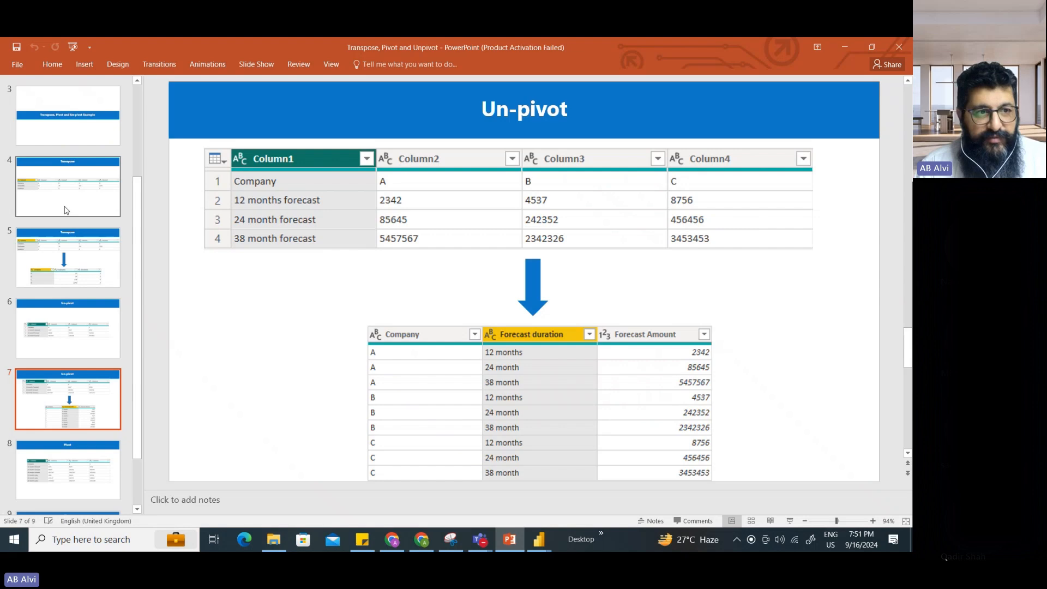
{"action": "scroll", "coordinate": [65, 210], "scroll_direction": "up", "scroll_amount": 3}
{"action": "left_click", "coordinate": [68, 148]}
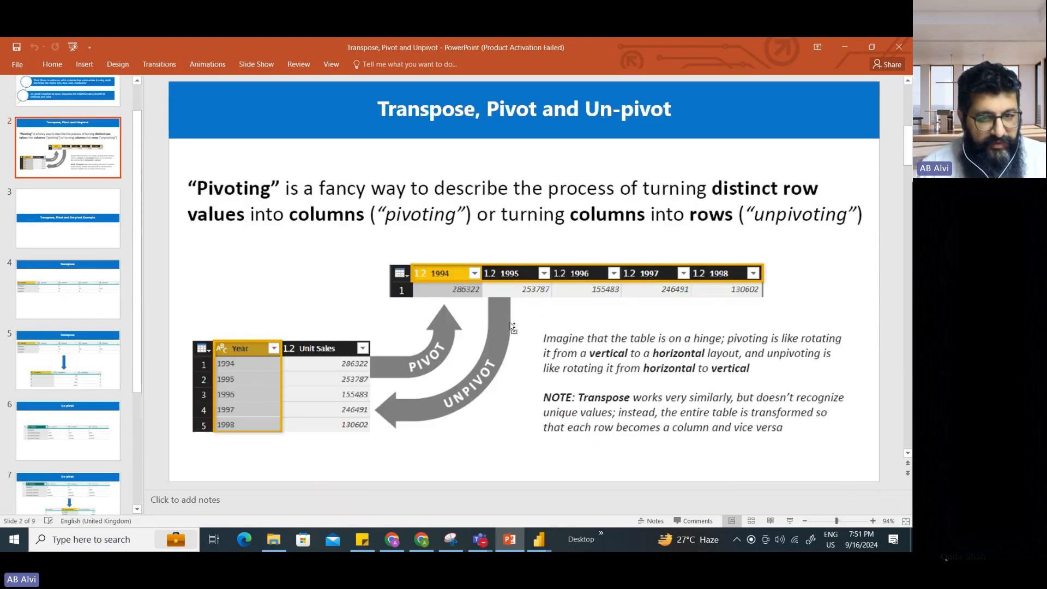
{"action": "left_click_drag", "start_coordinate": [502, 308], "coordinate": [375, 433]}
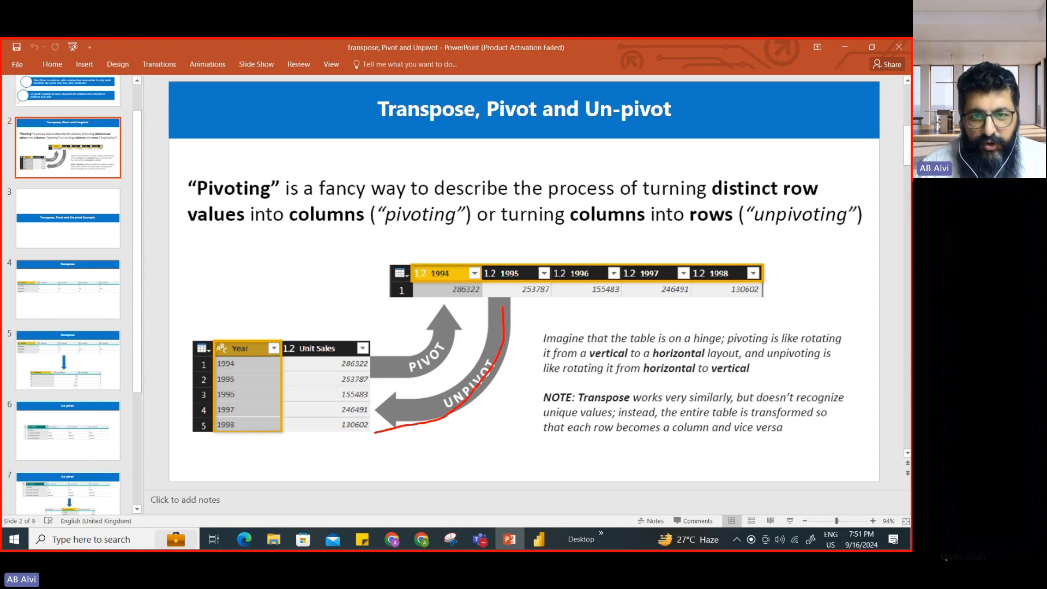
{"action": "left_click_drag", "start_coordinate": [450, 288], "coordinate": [697, 286]}
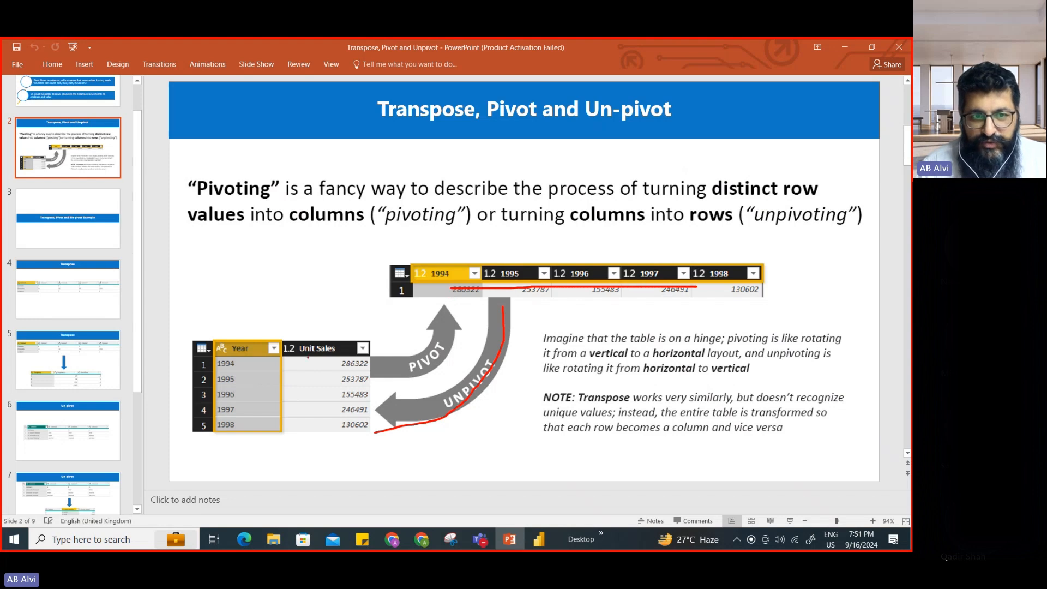
{"action": "left_click_drag", "start_coordinate": [320, 356], "coordinate": [318, 431]}
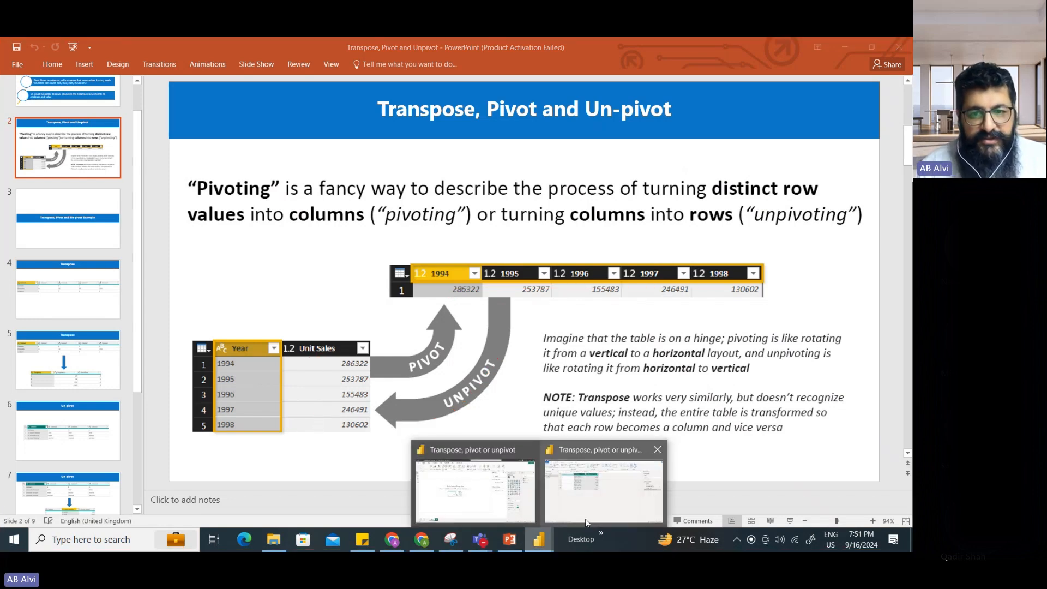
Return to Power Query and compare the table at the Changed Type step with the Unpivoted Other Columns step
{"action": "left_click", "coordinate": [584, 519]}
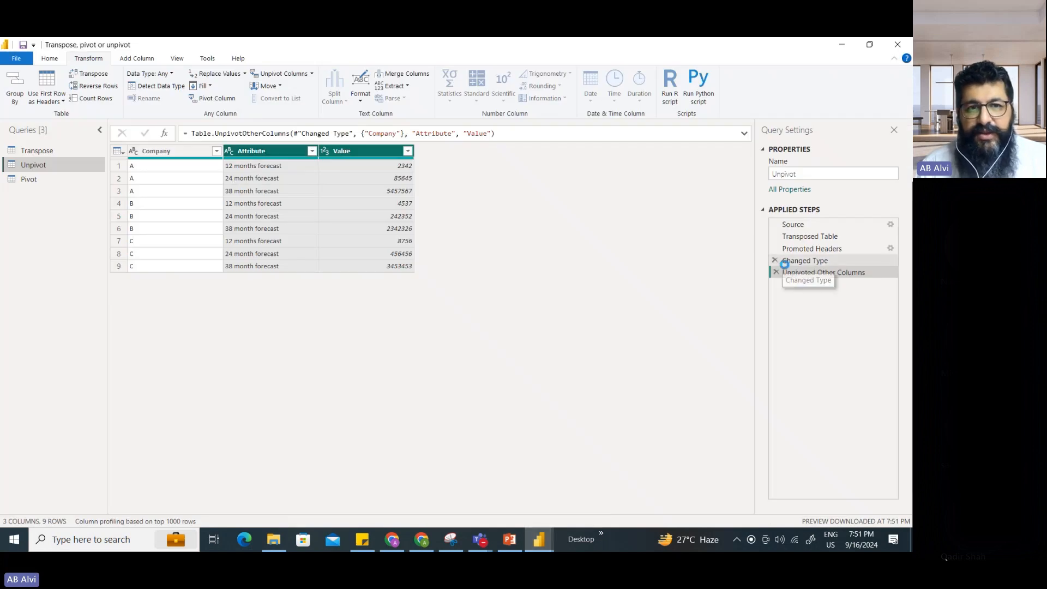
{"action": "left_click", "coordinate": [805, 261]}
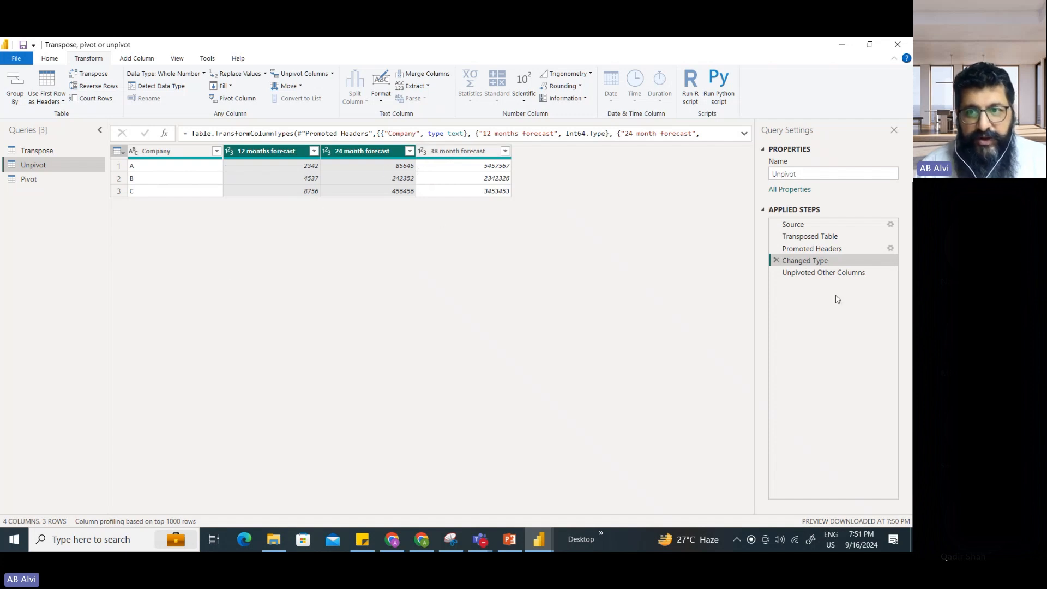
{"action": "left_click", "coordinate": [821, 274]}
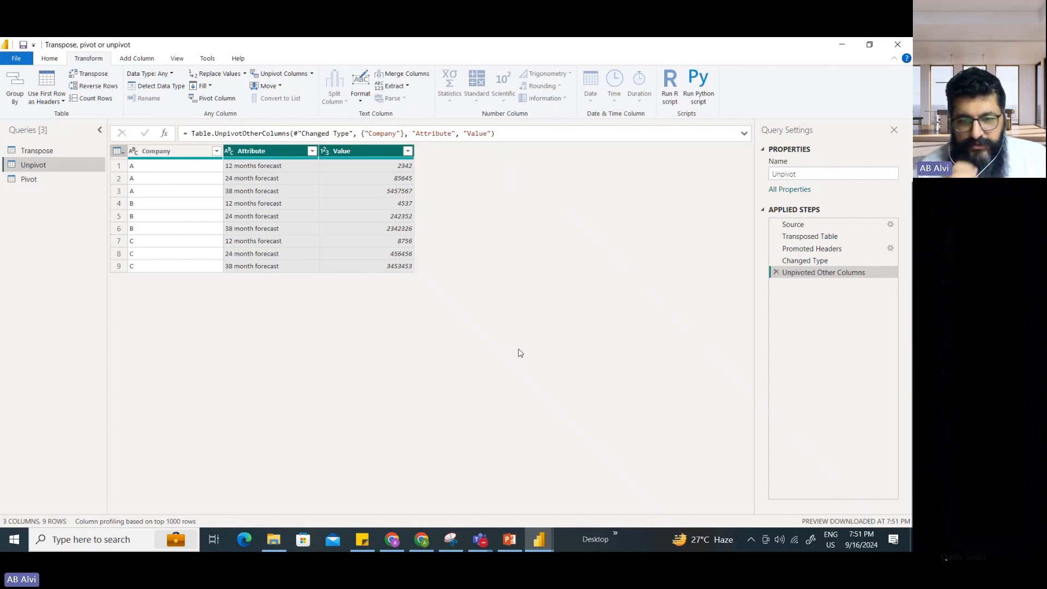
Switch to PowerPoint, review both Pivot example slides, and return to the Un-pivot before-and-after slide
{"action": "left_click", "coordinate": [509, 540]}
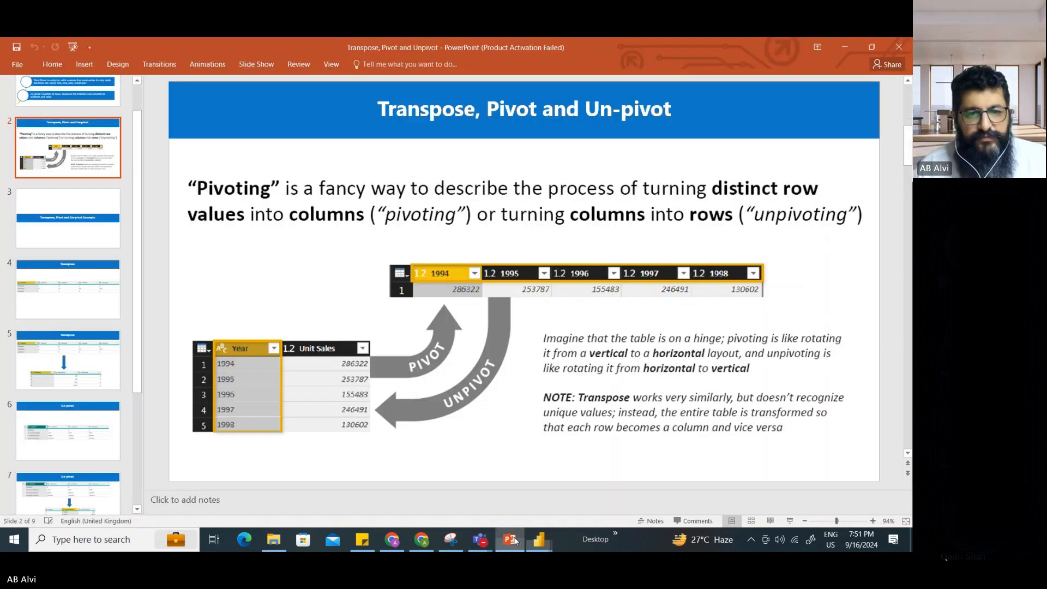
{"action": "scroll", "coordinate": [43, 452], "scroll_direction": "down", "scroll_amount": 3}
{"action": "left_click", "coordinate": [52, 407]}
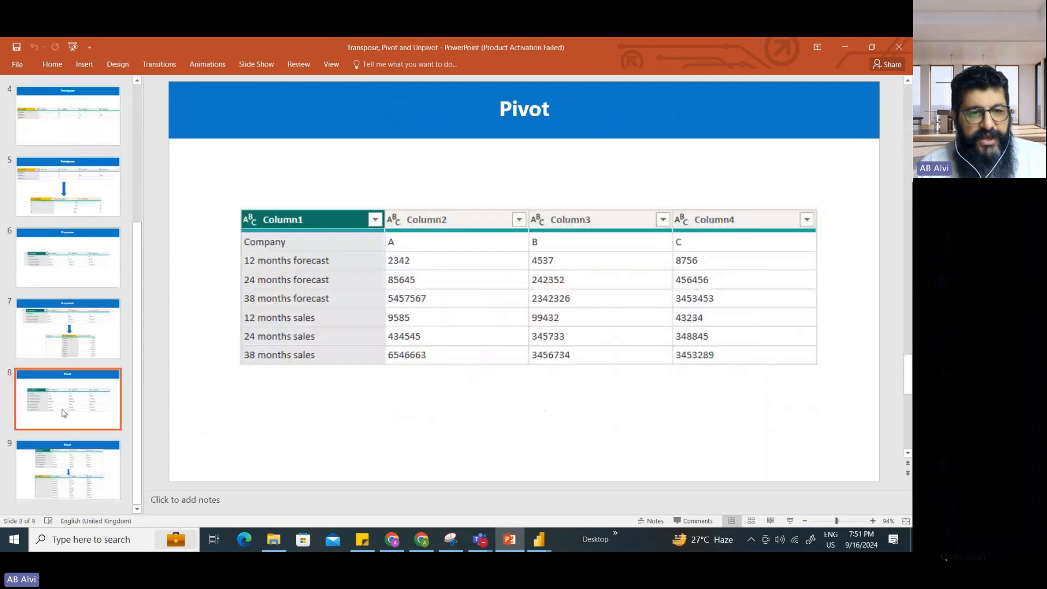
{"action": "left_click", "coordinate": [87, 474]}
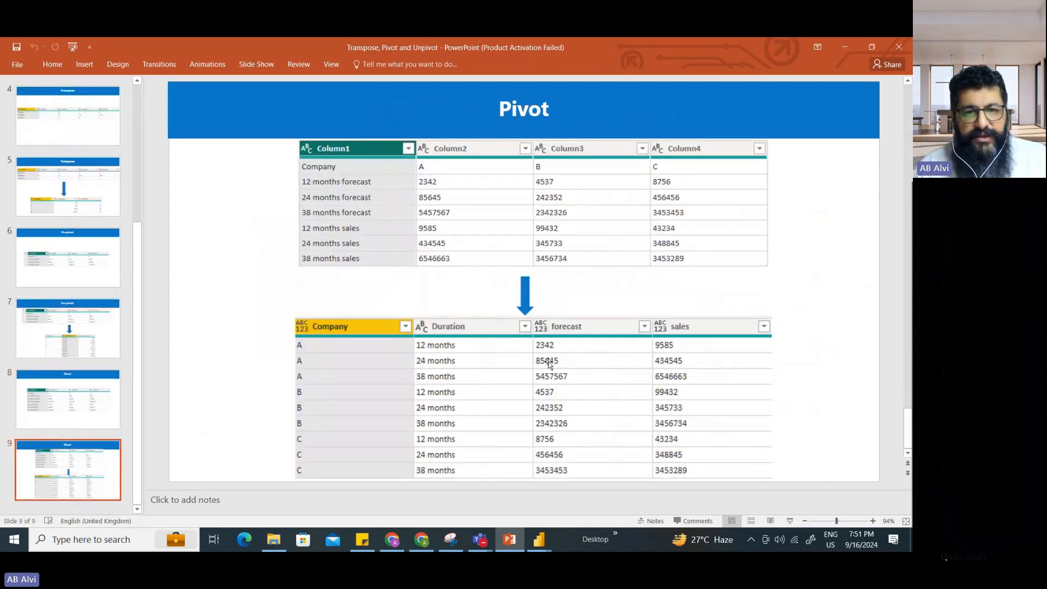
{"action": "left_click", "coordinate": [78, 380]}
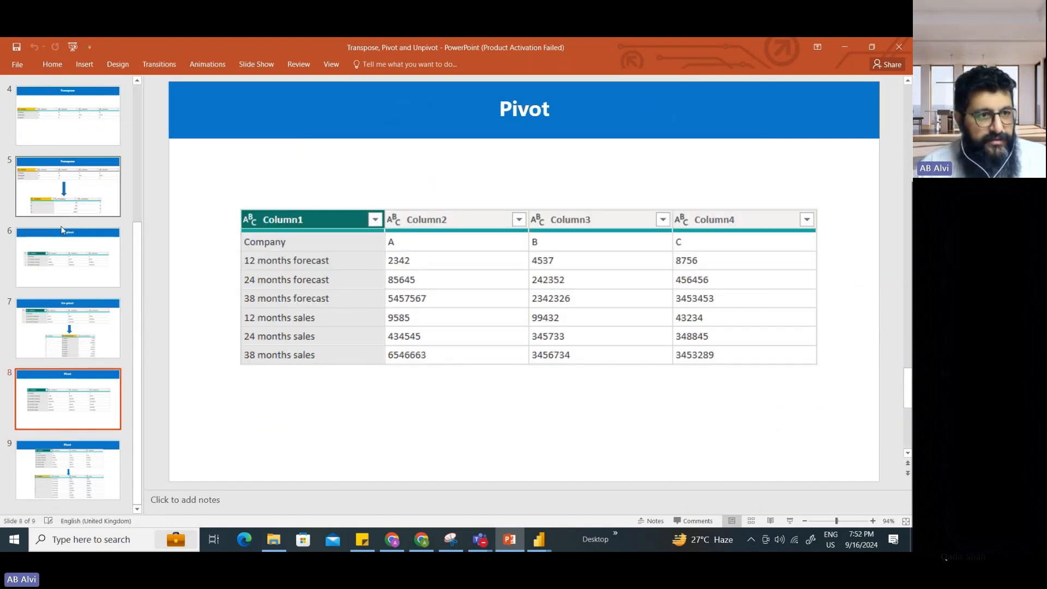
{"action": "left_click", "coordinate": [63, 322]}
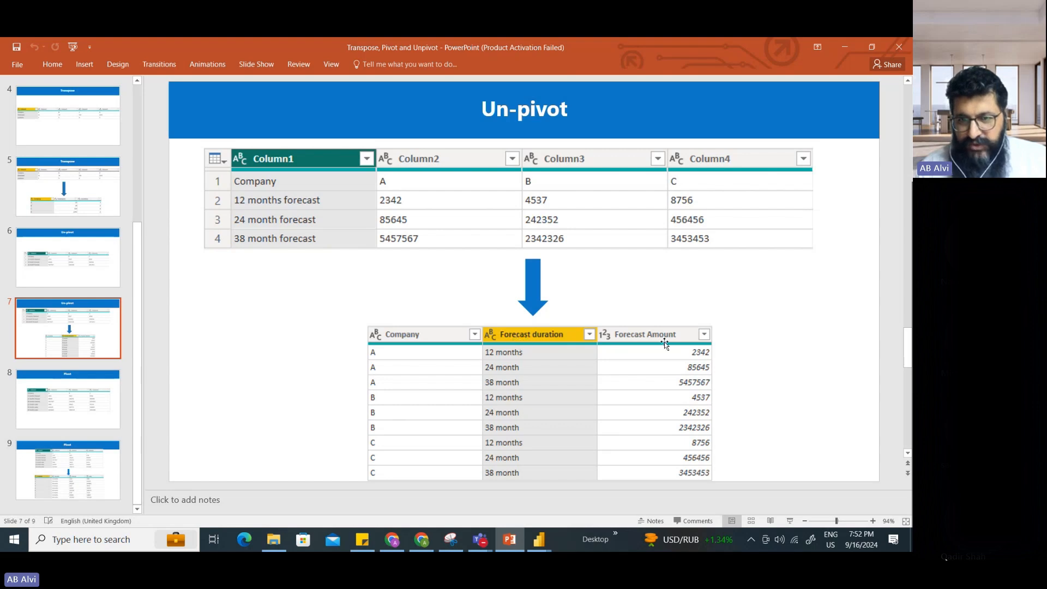
Switch back to Power Query and rename the Attribute column as Forecast Duration
{"action": "left_click", "coordinate": [538, 540]}
{"action": "left_click", "coordinate": [610, 497]}
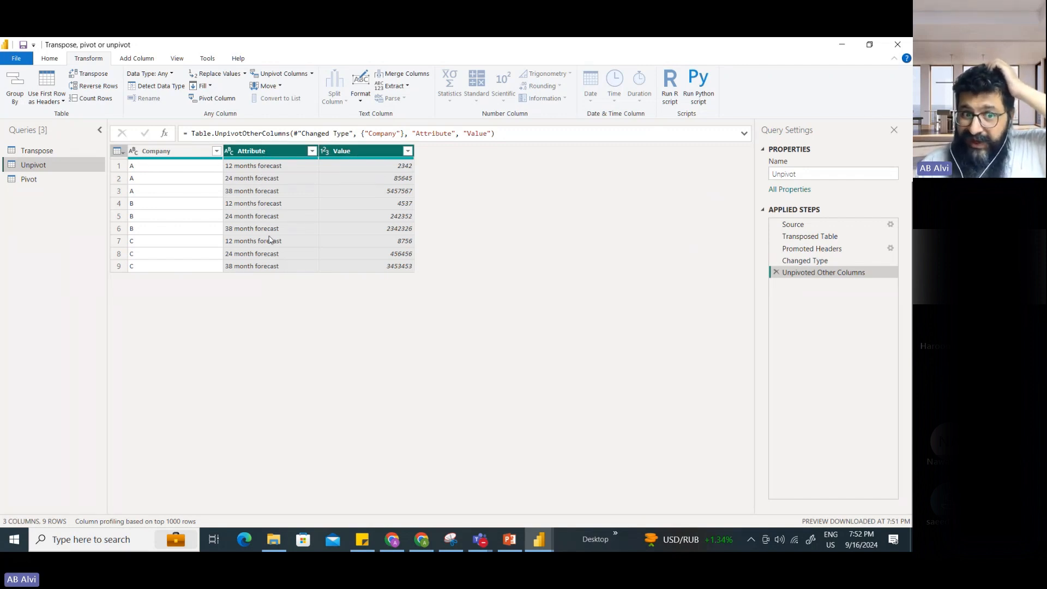
{"action": "double_click", "coordinate": [257, 151]}
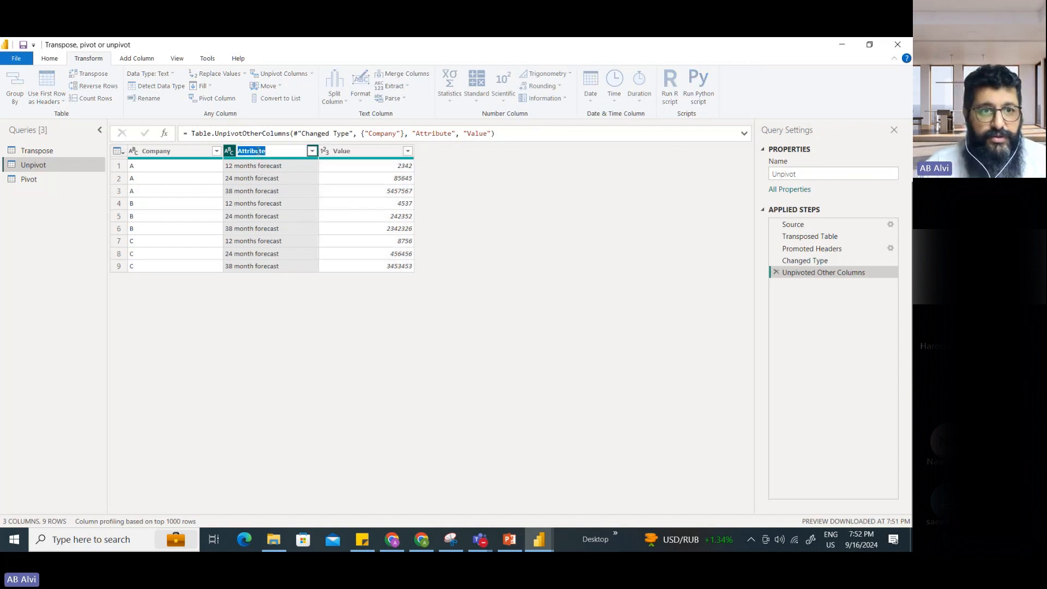
{"action": "type", "text": "Foreca"}
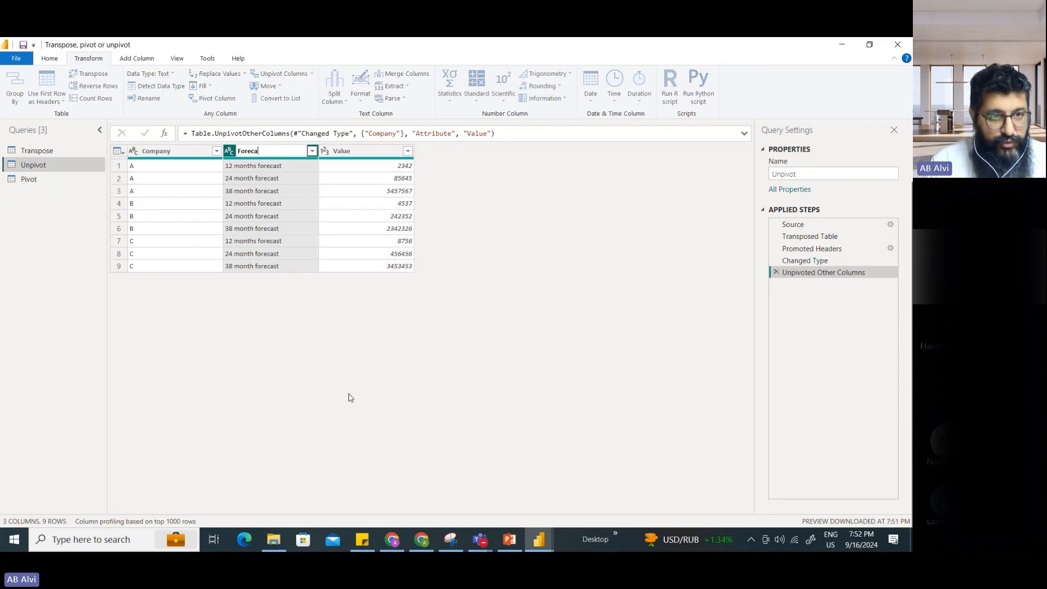
{"action": "type", "text": "st"}
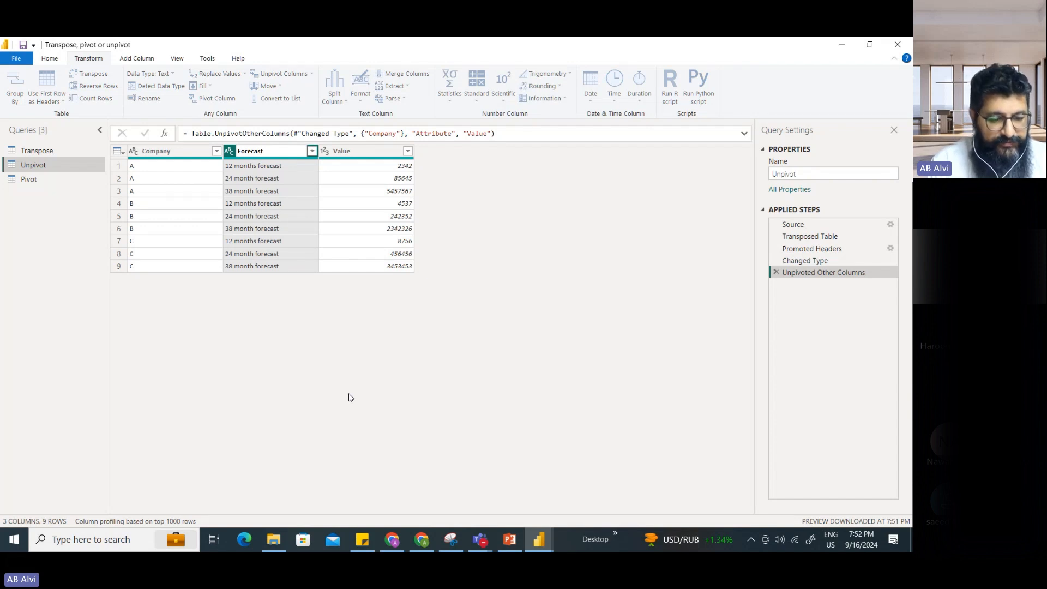
{"action": "type", "text": " Duration"}
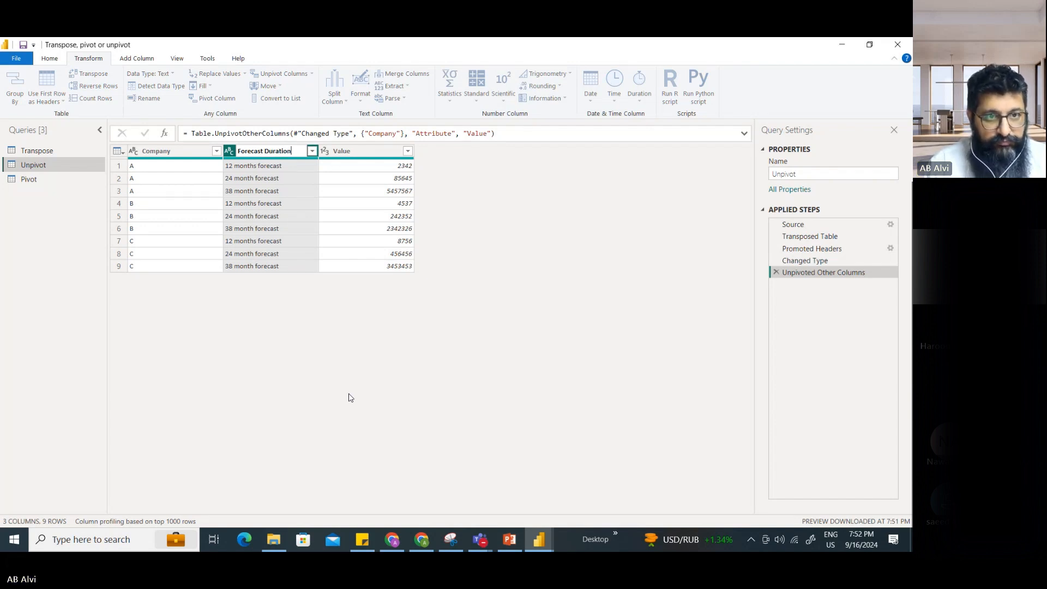
{"action": "key", "text": "Return"}
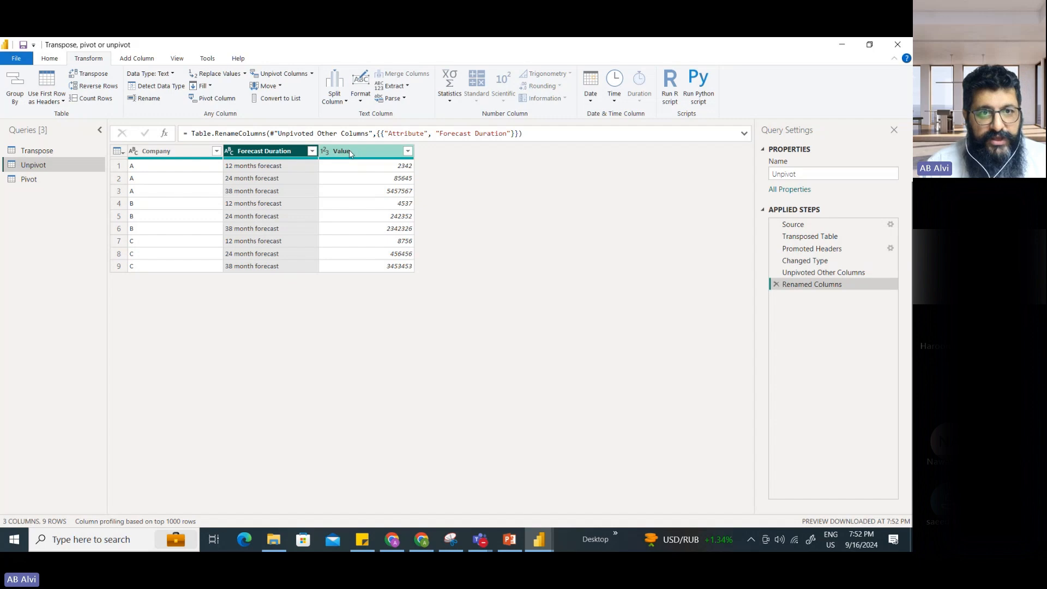
Check the target column name on the Un-pivot slide in PowerPoint, and rename the Value column in Power Query as Forecast Amount
{"action": "left_click", "coordinate": [509, 539]}
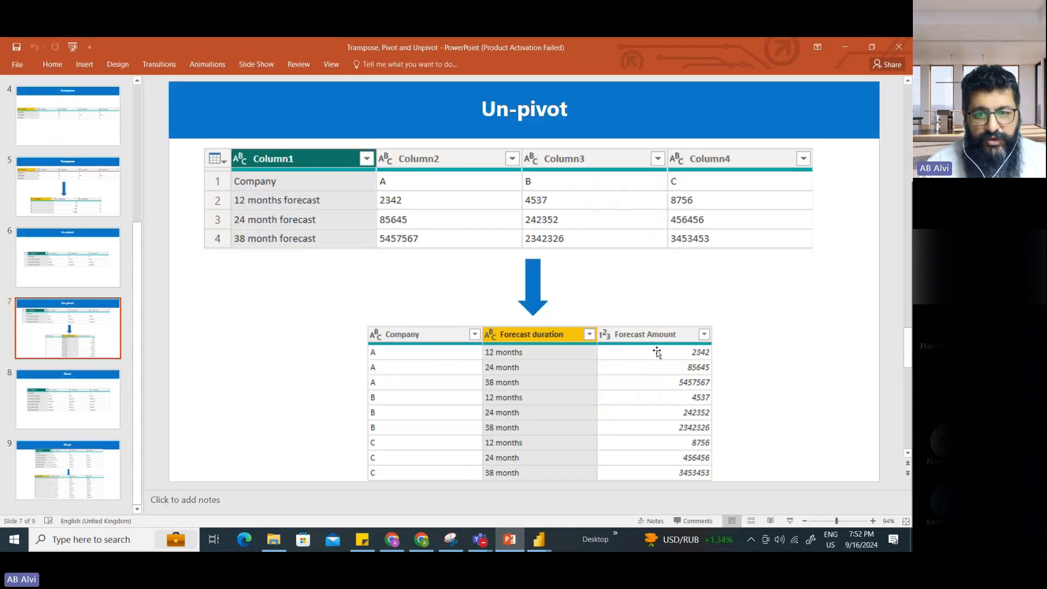
{"action": "left_click", "coordinate": [540, 540]}
{"action": "left_click", "coordinate": [587, 512]}
{"action": "left_click", "coordinate": [356, 151]}
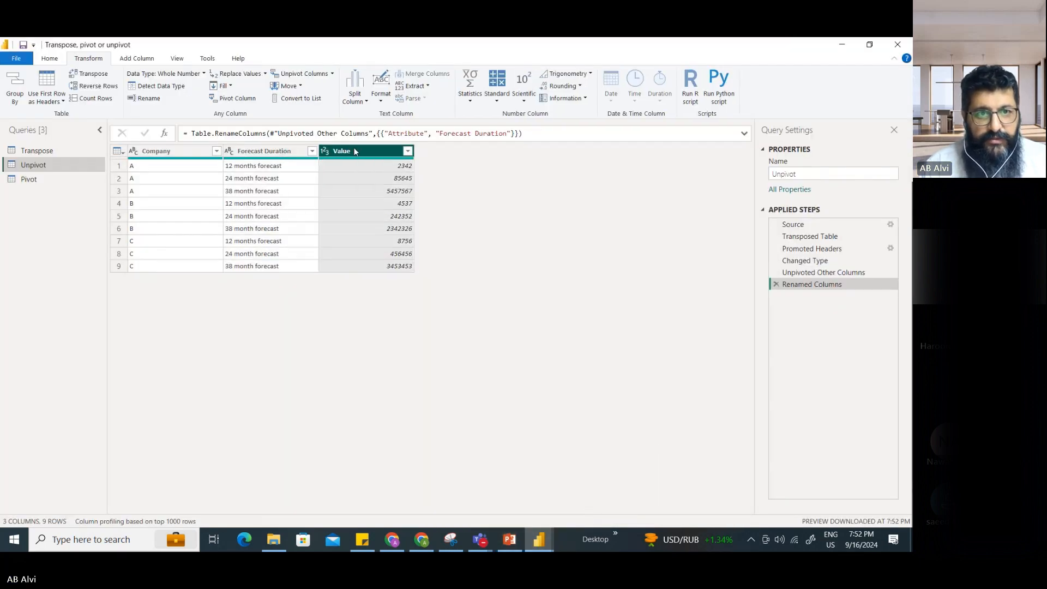
{"action": "double_click", "coordinate": [356, 151]}
{"action": "type", "text": "Foreca"}
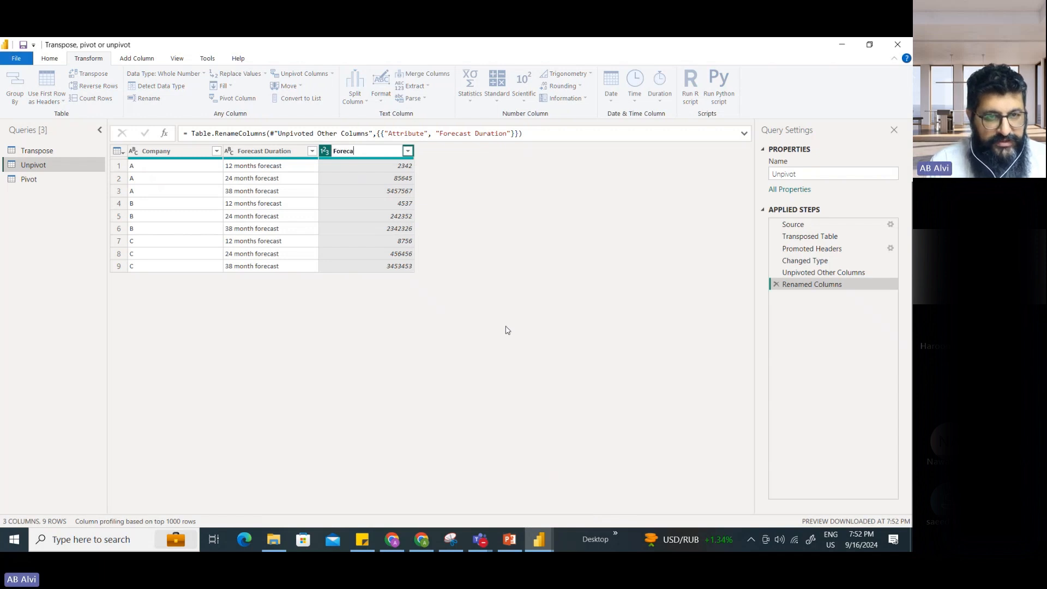
{"action": "type", "text": "st Amount"}
{"action": "key", "text": "Return"}
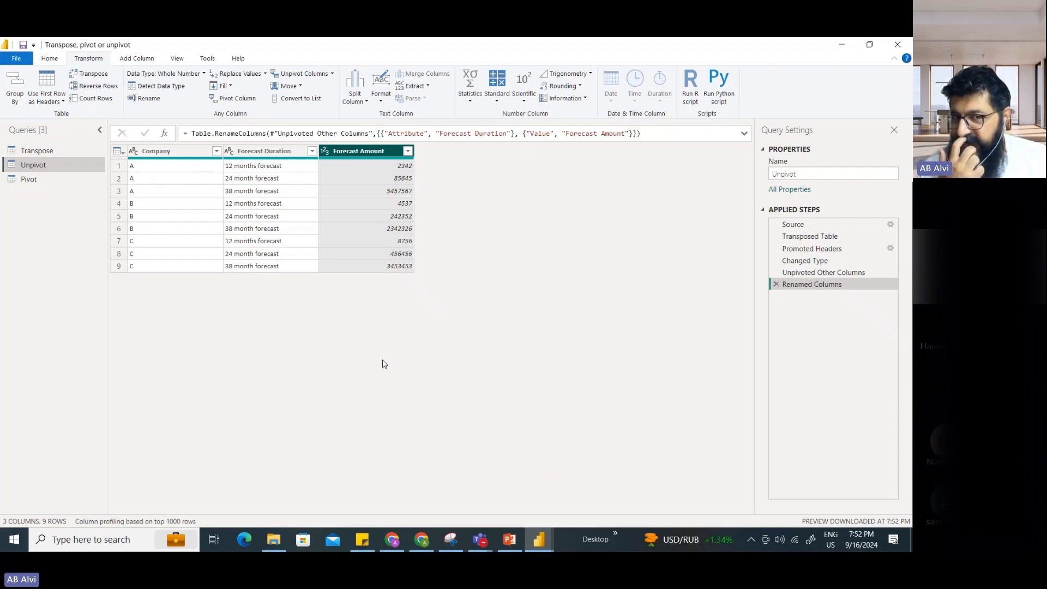
Compare Forecast Duration with the Un-pivot slide, and extract its text before the space delimiter, skipping one delimiter
{"action": "key", "text": "Left"}
{"action": "left_click", "coordinate": [509, 540]}
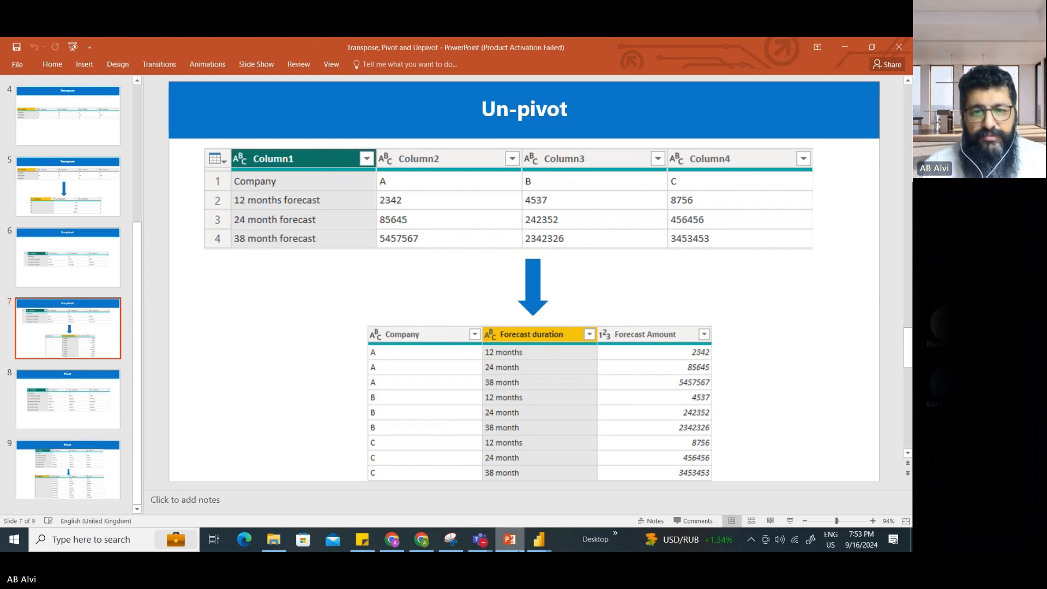
{"action": "mouse_move", "coordinate": [513, 547]}
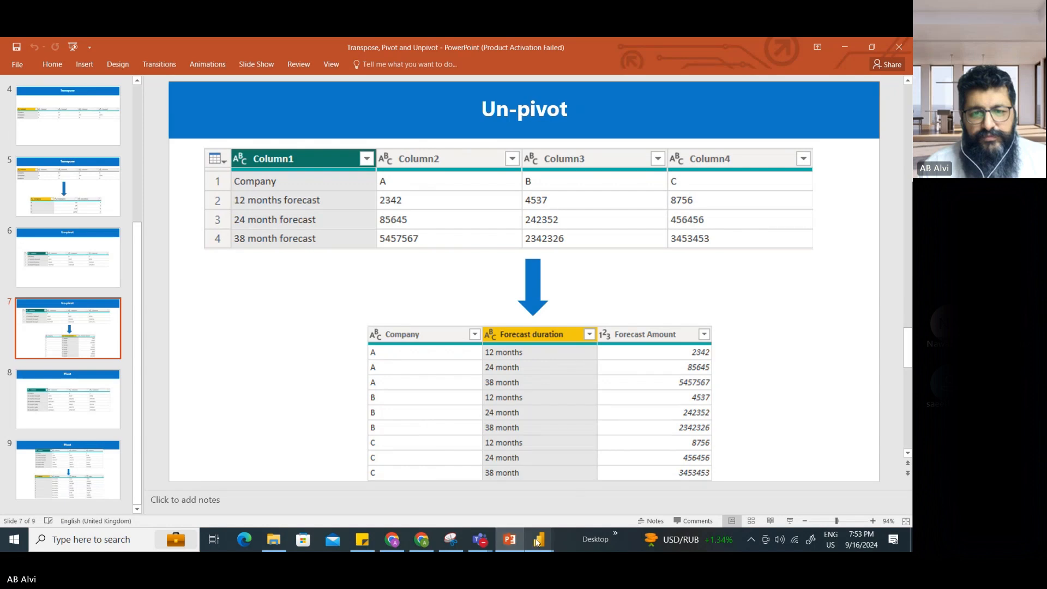
{"action": "left_click", "coordinate": [592, 508]}
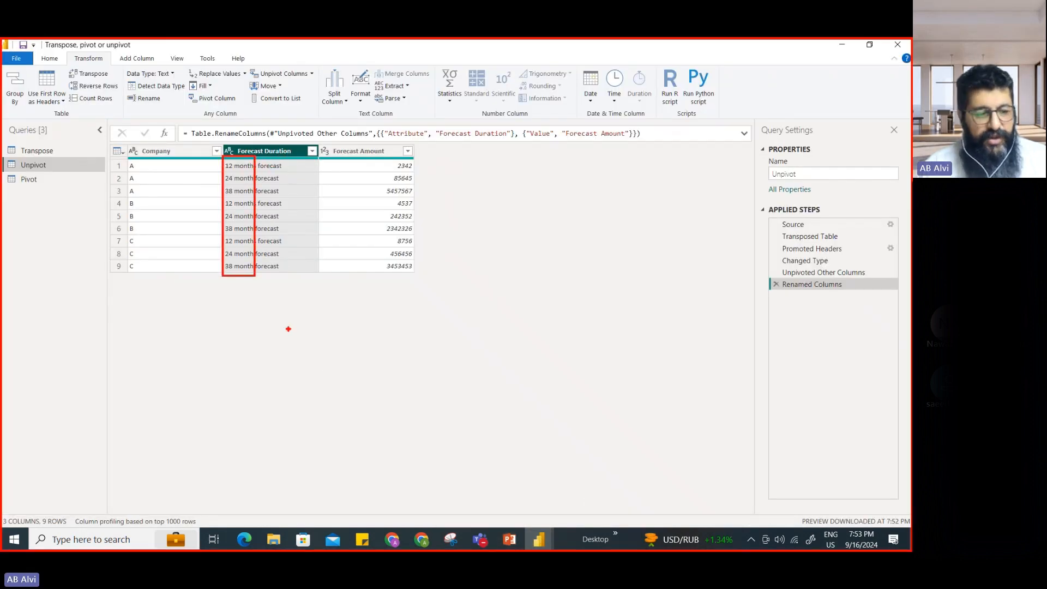
{"action": "key", "text": "Escape"}
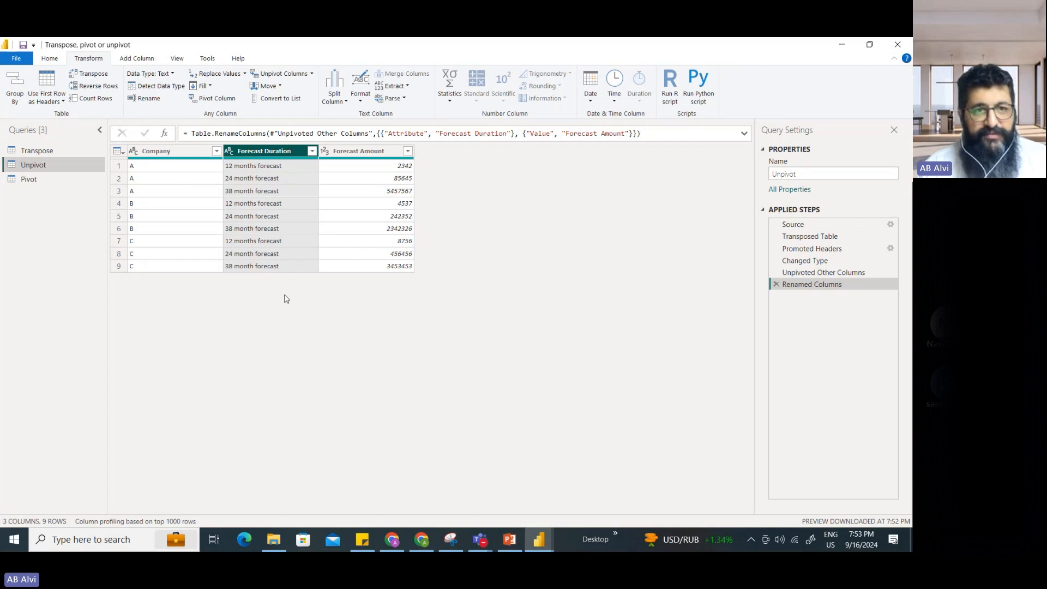
{"action": "left_click", "coordinate": [409, 87]}
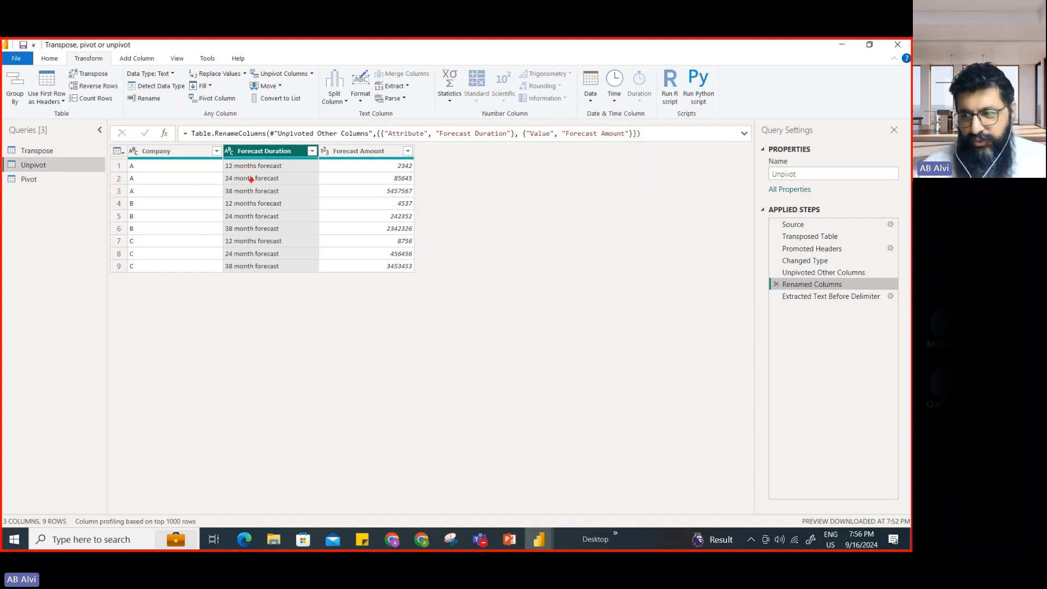
Mark the spaces and the cut-off point in the original Forecast Duration values, and show the Extracted Text Before Delimiter step
{"action": "left_click_drag", "start_coordinate": [206, 164], "coordinate": [259, 184]}
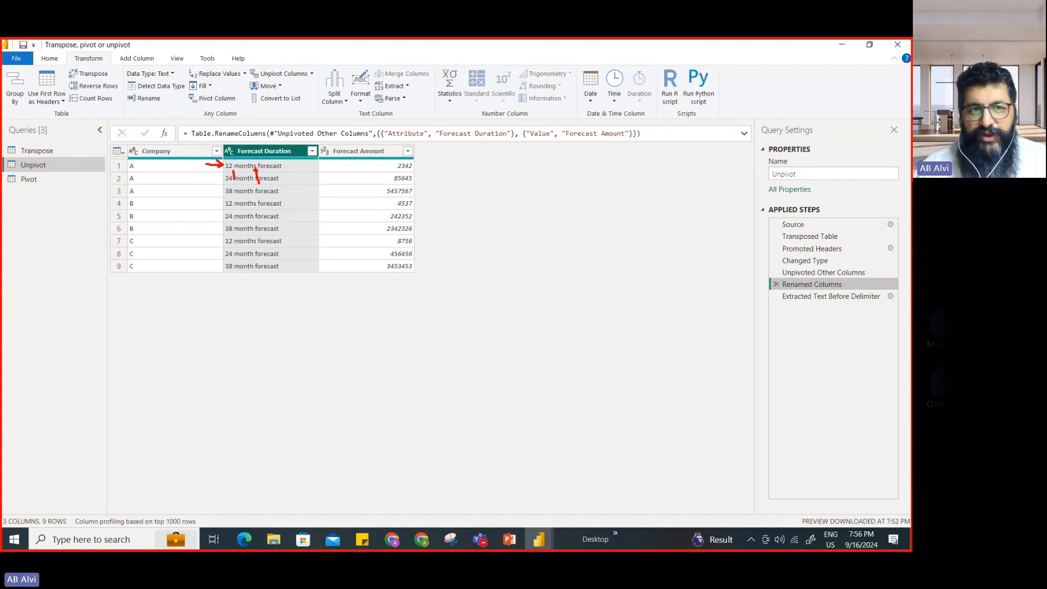
{"action": "left_click_drag", "start_coordinate": [257, 157], "coordinate": [254, 278]}
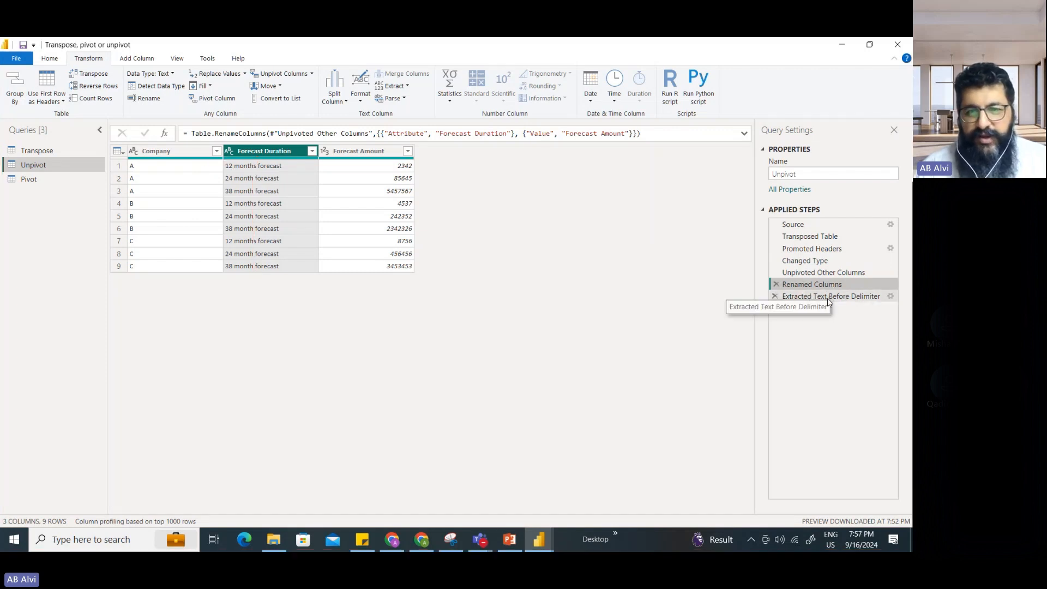
{"action": "left_click", "coordinate": [807, 296]}
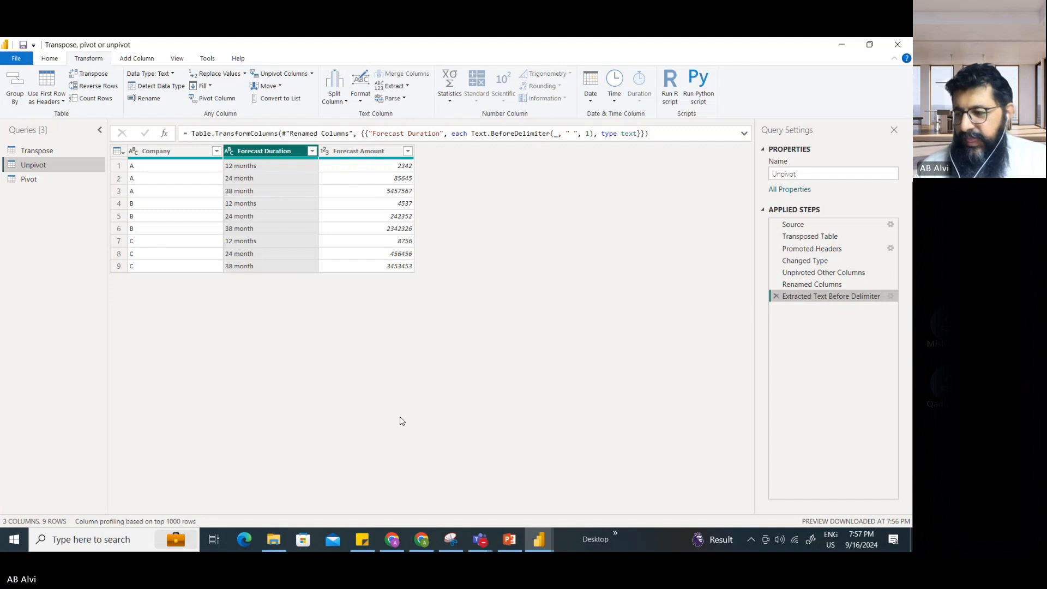